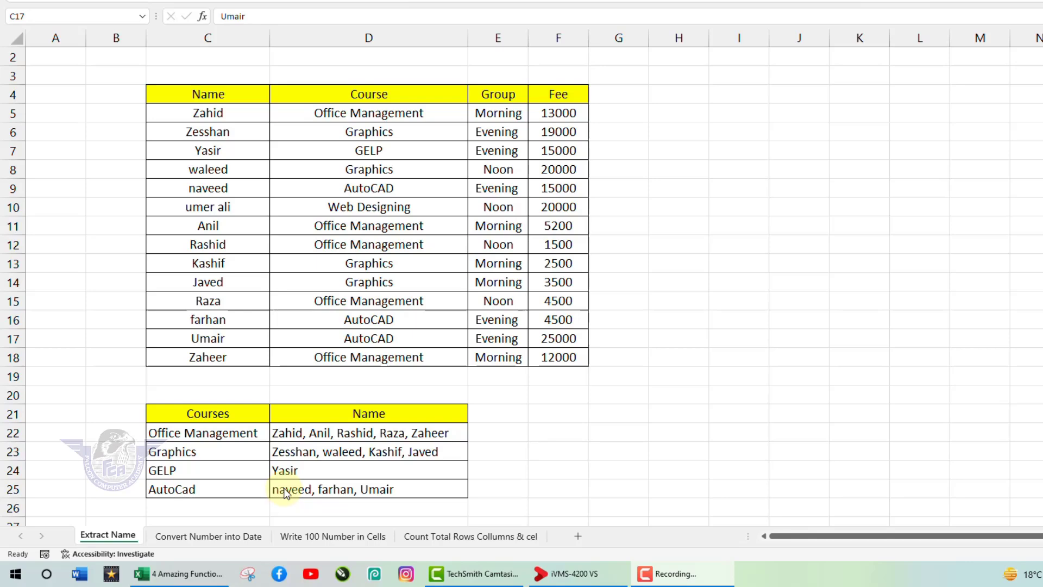
- Look through the sheets for converting numbers into dates, writing 100 numbers, and counting total rows, columns and cells
{"action": "left_click", "coordinate": [227, 538]}
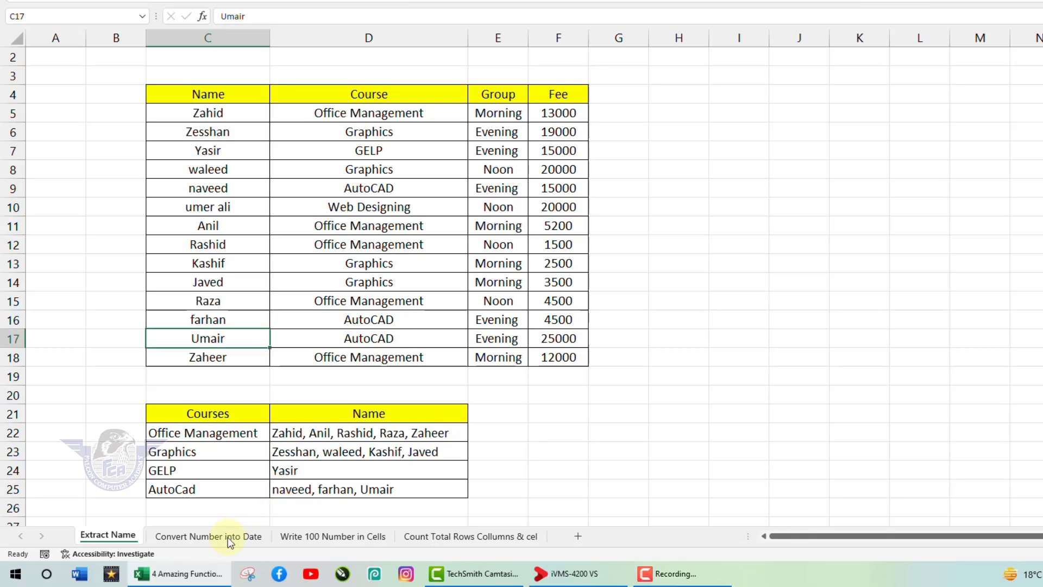
{"action": "left_click", "coordinate": [228, 538]}
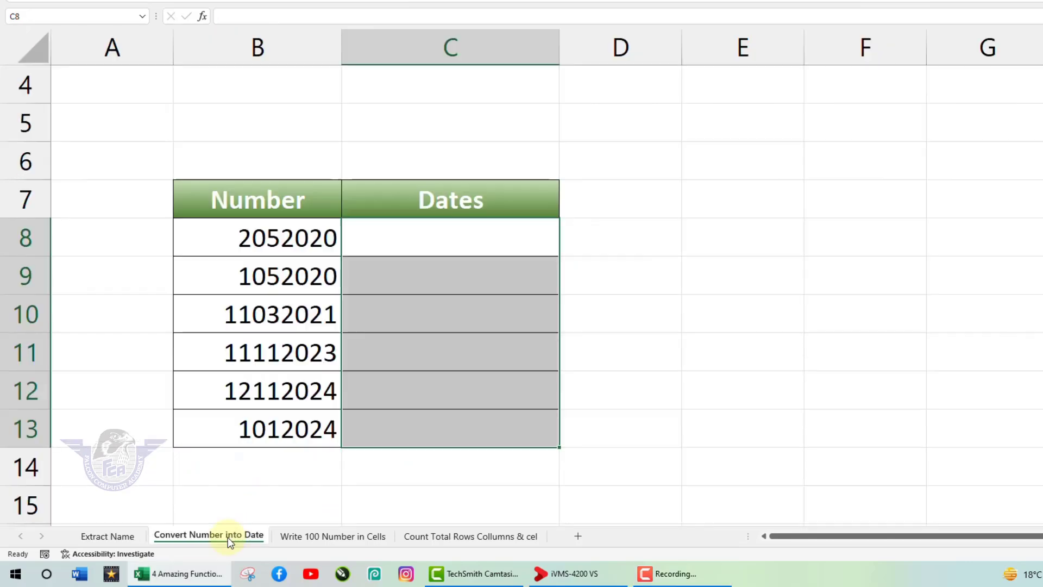
{"action": "left_click", "coordinate": [359, 492]}
{"action": "left_click_drag", "start_coordinate": [293, 239], "coordinate": [277, 426]}
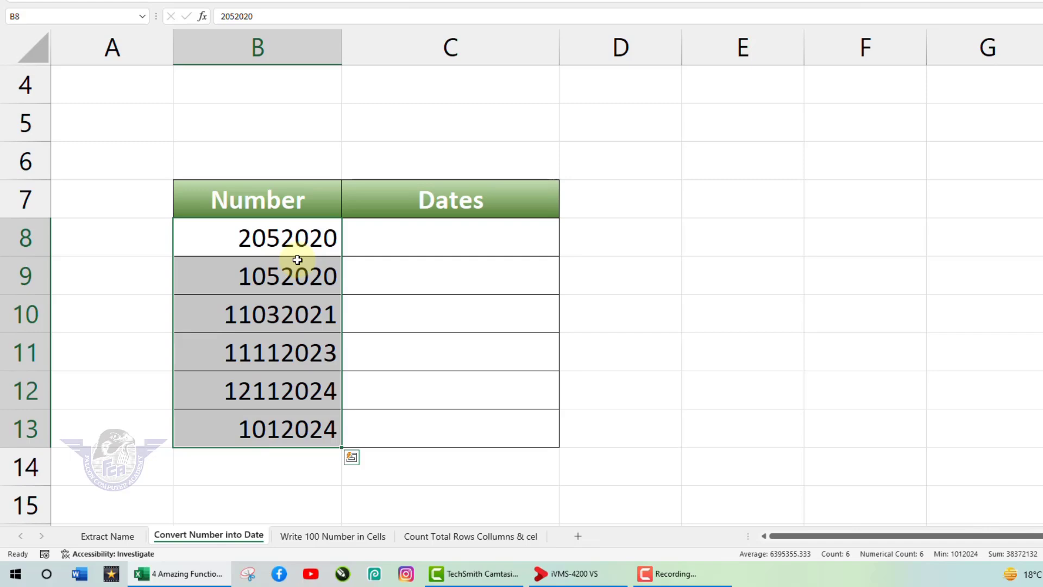
{"action": "left_click", "coordinate": [441, 239]}
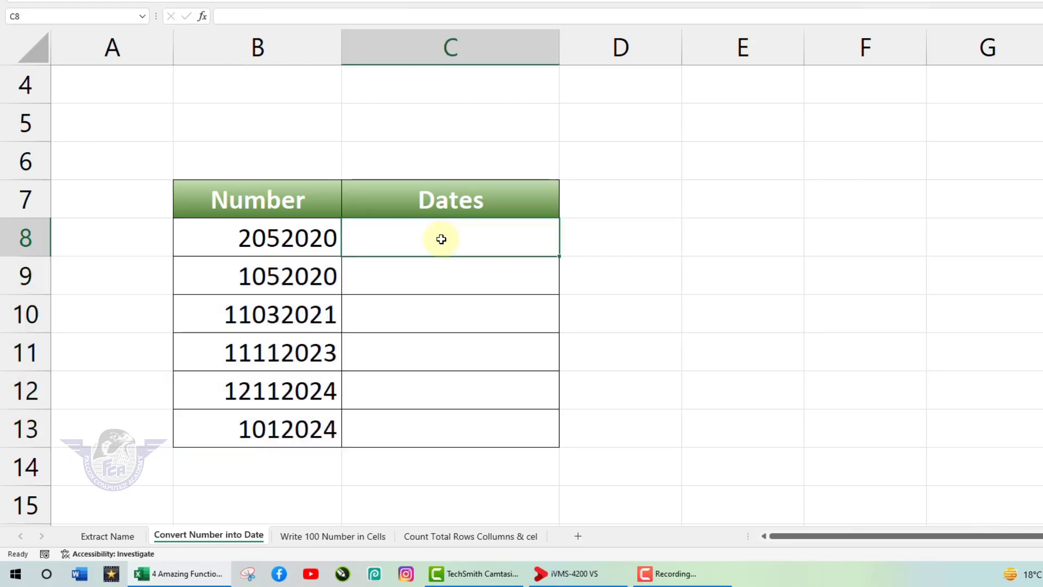
{"action": "left_click", "coordinate": [331, 536]}
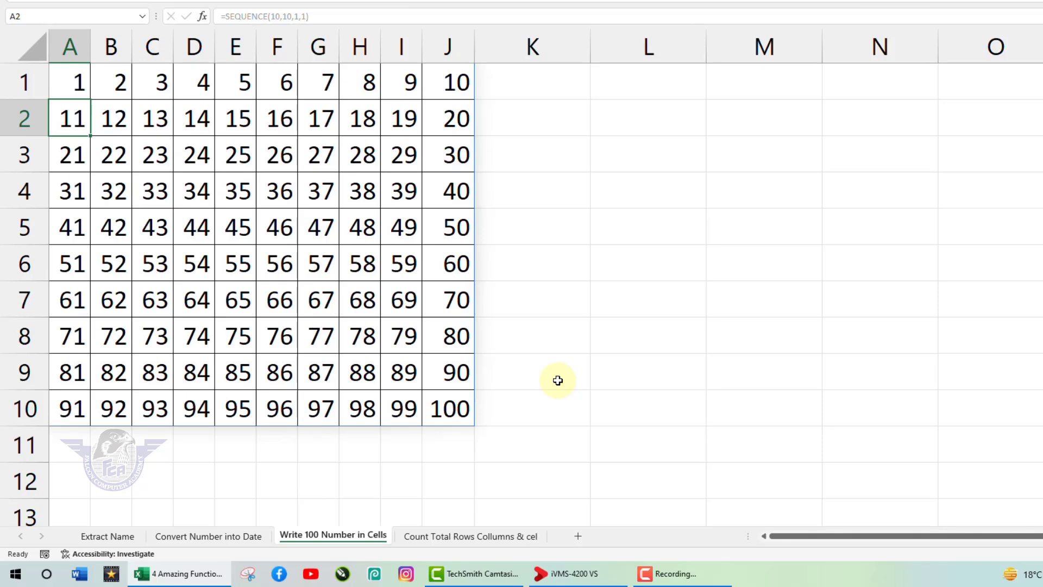
{"action": "left_click", "coordinate": [456, 536]}
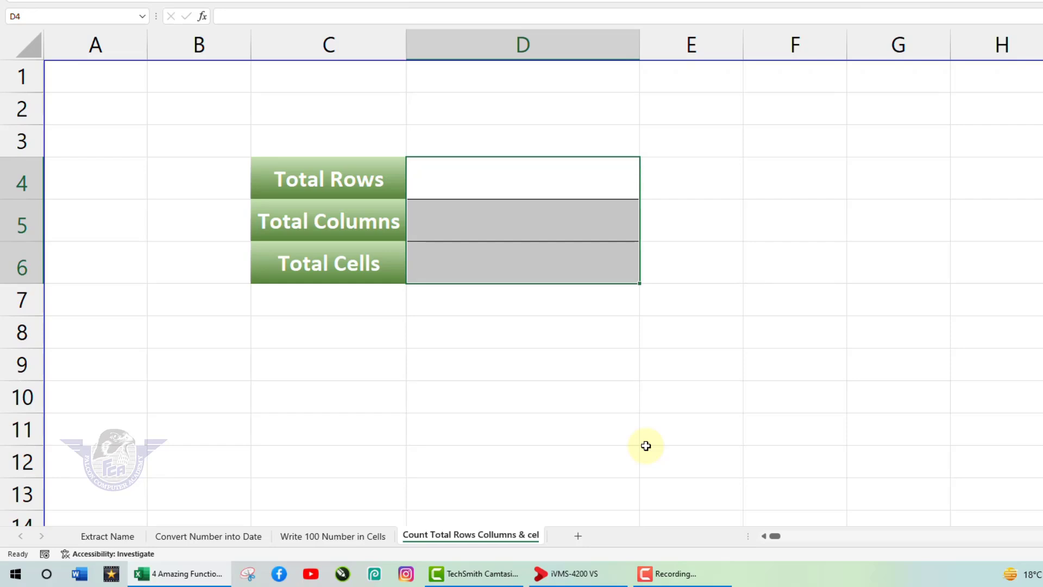
{"action": "left_click", "coordinate": [589, 378]}
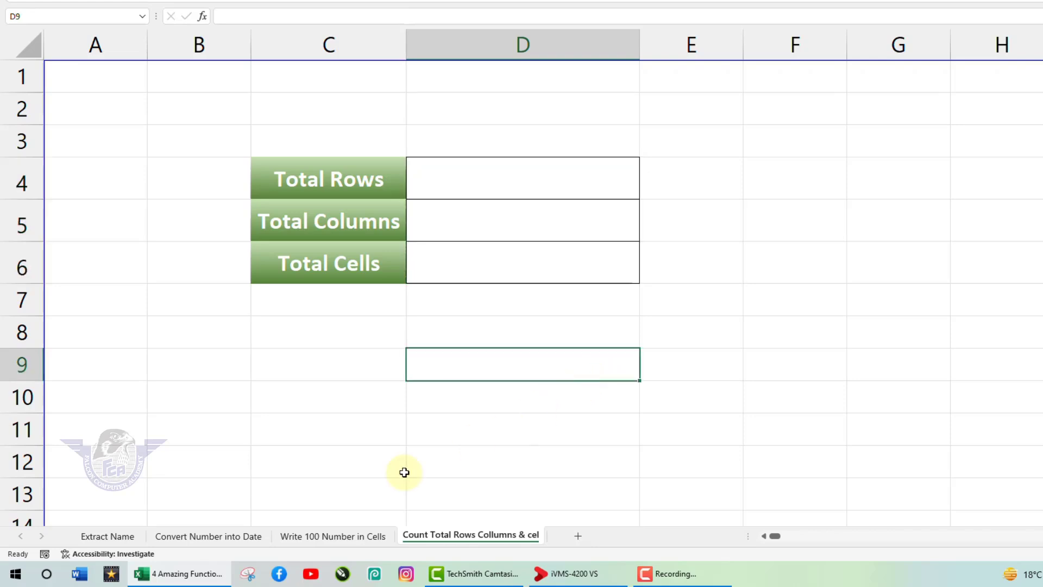
- Clear the existing formulas in D22:D25 of the Courses summary table on the Extract Name sheet
{"action": "left_click", "coordinate": [121, 536]}
{"action": "left_click_drag", "start_coordinate": [319, 433], "coordinate": [322, 491]}
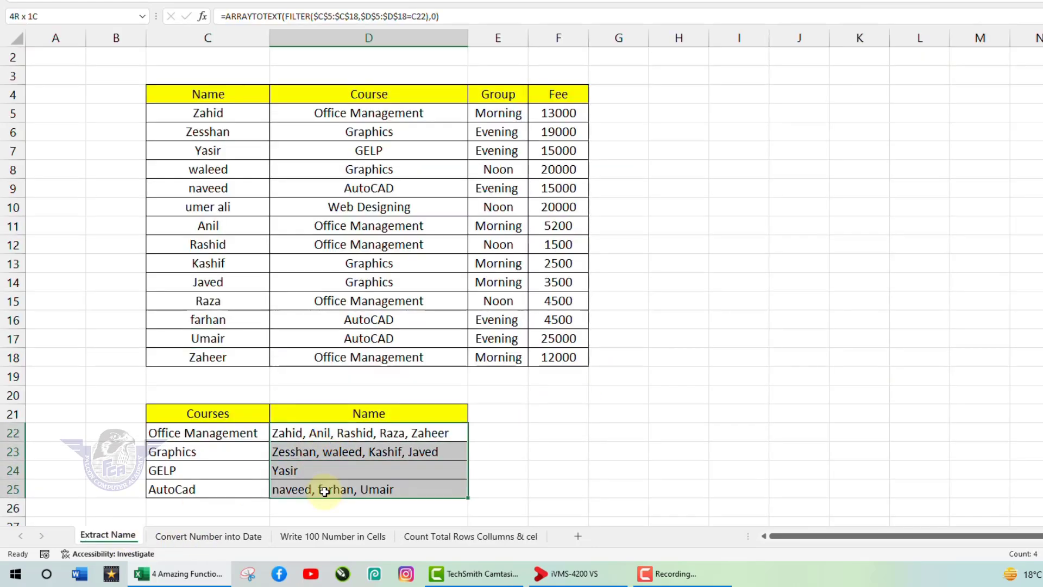
{"action": "key", "text": "Delete"}
{"action": "left_click", "coordinate": [213, 437]}
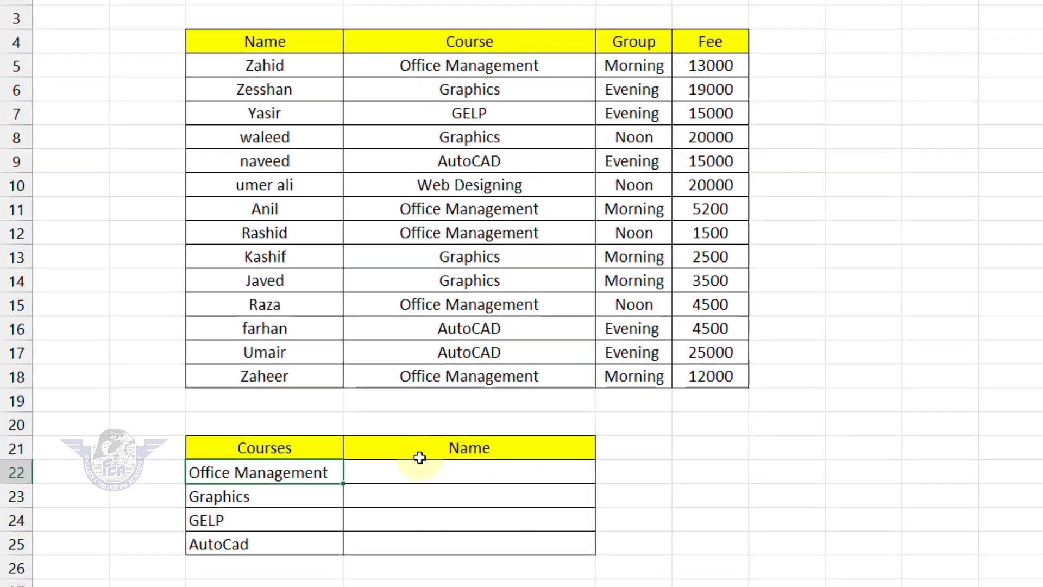
- Begin an ARRAYTOTEXT formula in D22 with a nested FILTER that uses the absolute range $C$5:$C$18 as its array
{"action": "left_click", "coordinate": [320, 433]}
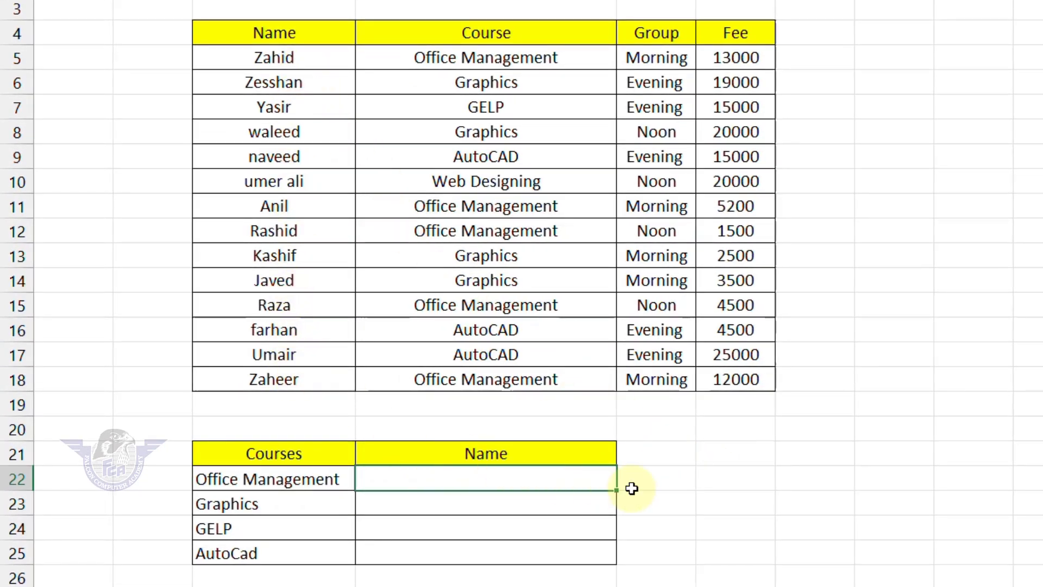
{"action": "type", "text": "=arra"}
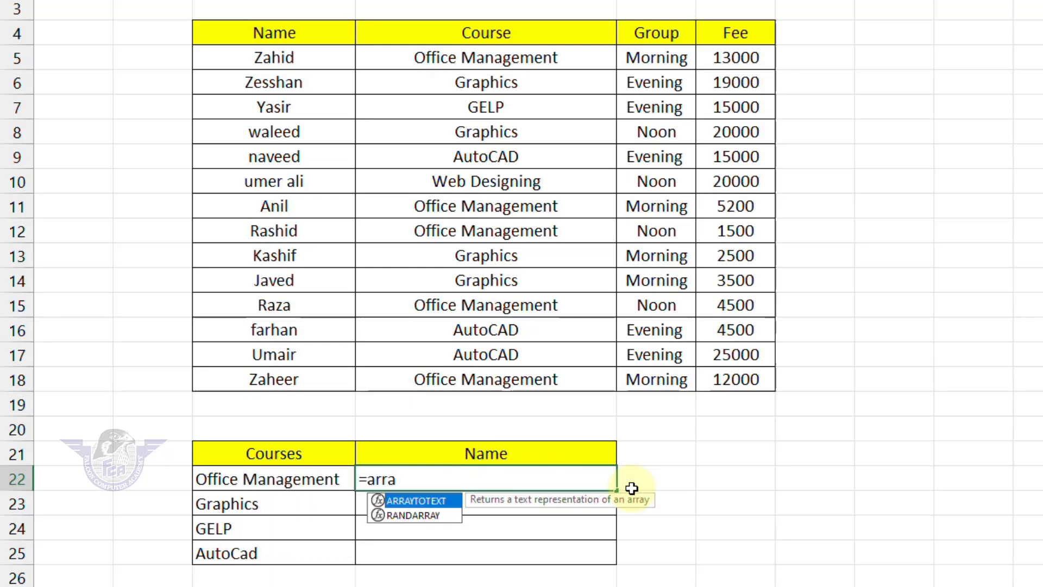
{"action": "key", "text": "Tab"}
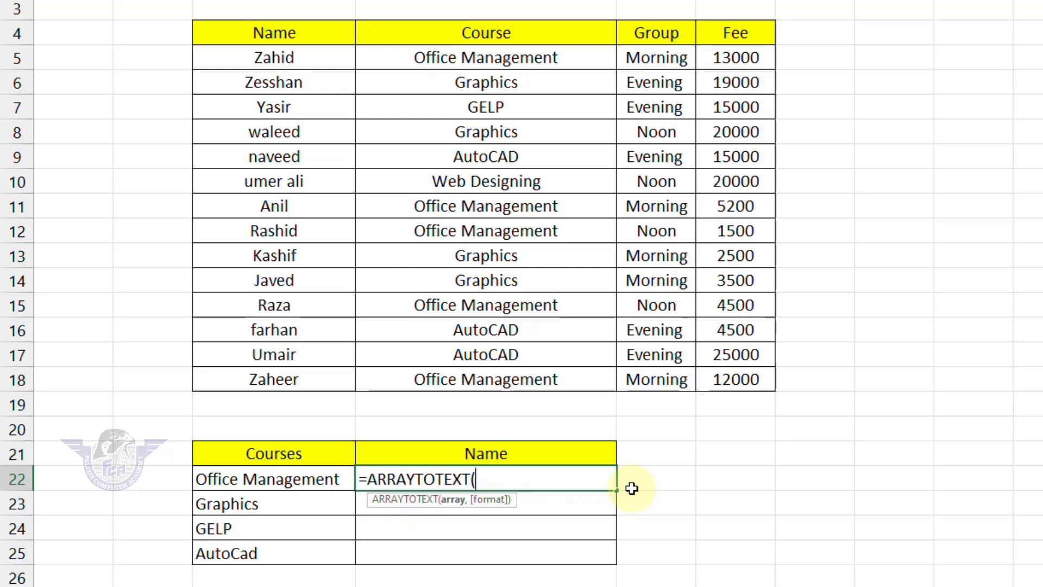
{"action": "type", "text": "filter"}
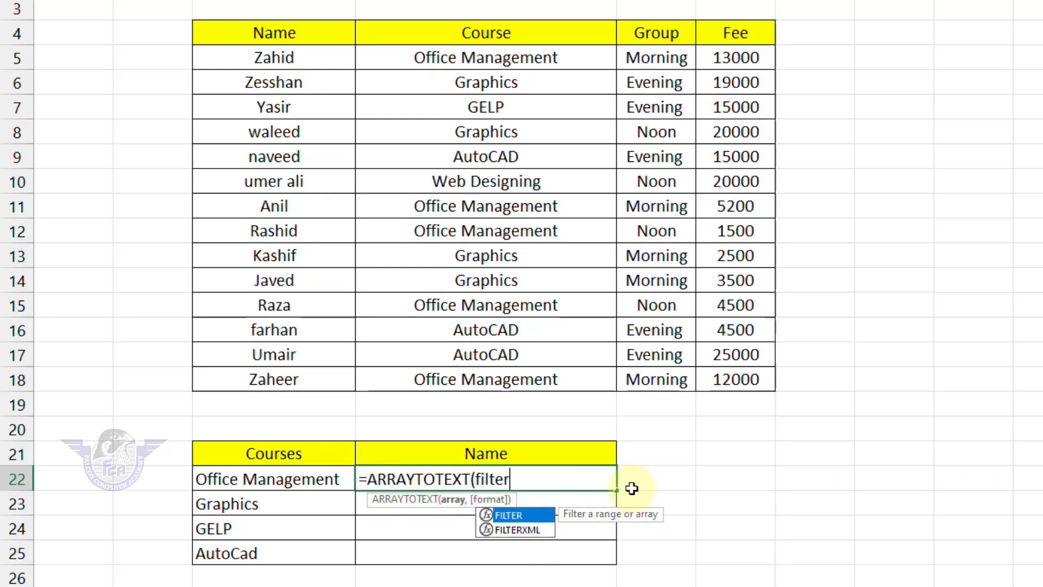
{"action": "key", "text": "Tab"}
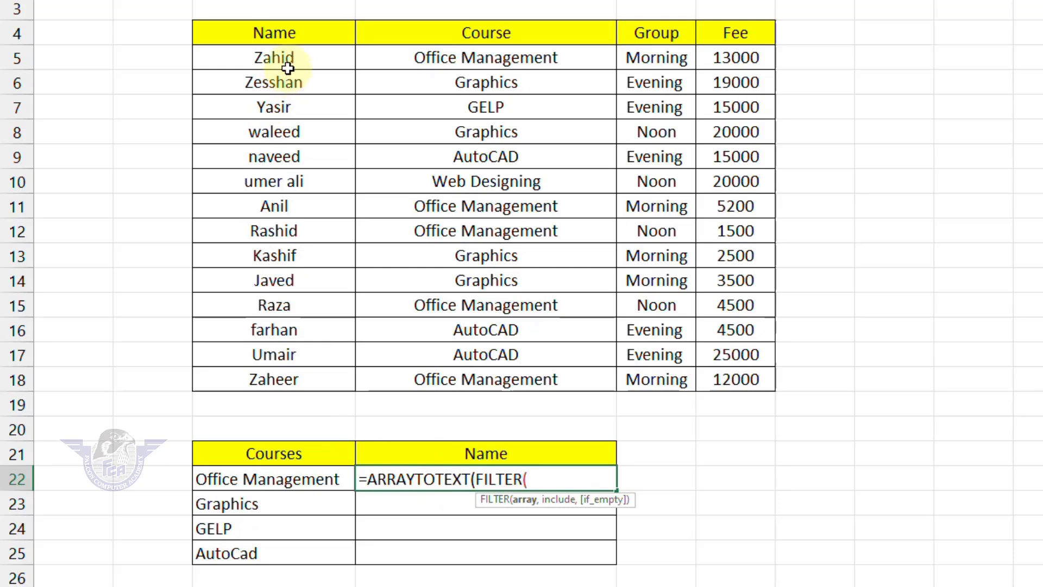
{"action": "left_click_drag", "start_coordinate": [281, 59], "coordinate": [264, 372]}
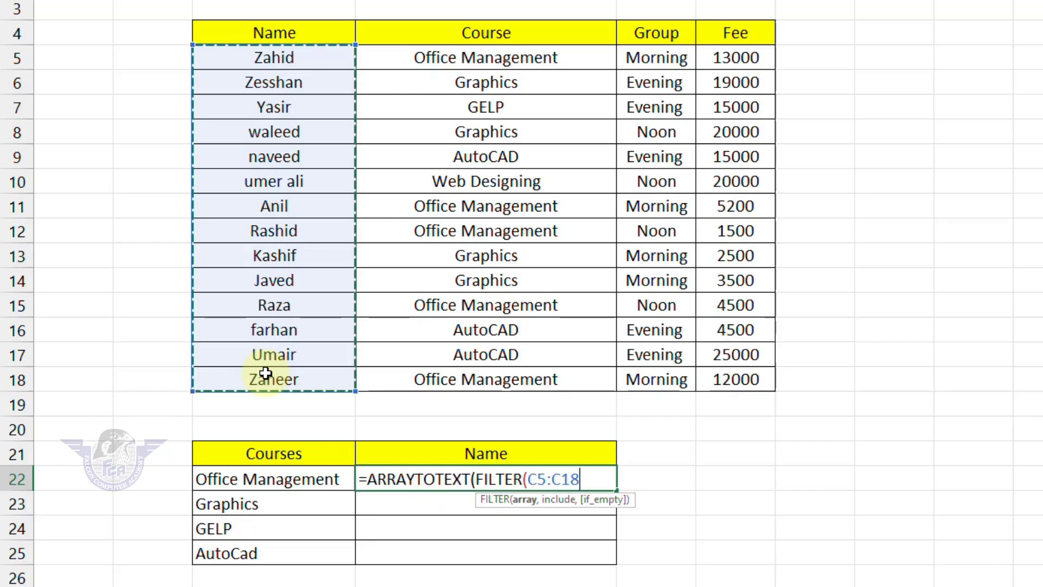
{"action": "key", "text": "F4"}
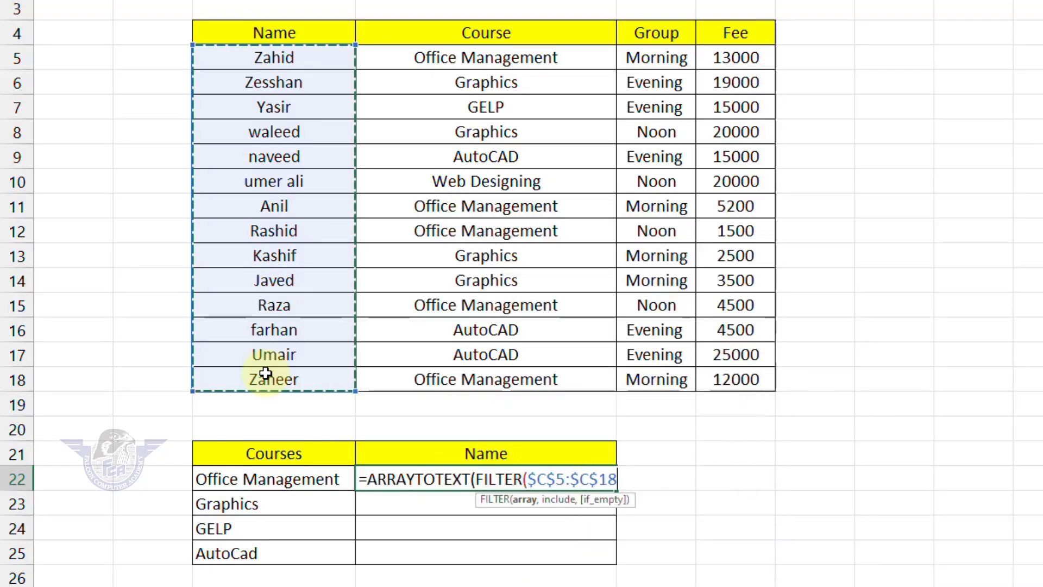
{"action": "type", "text": ","}
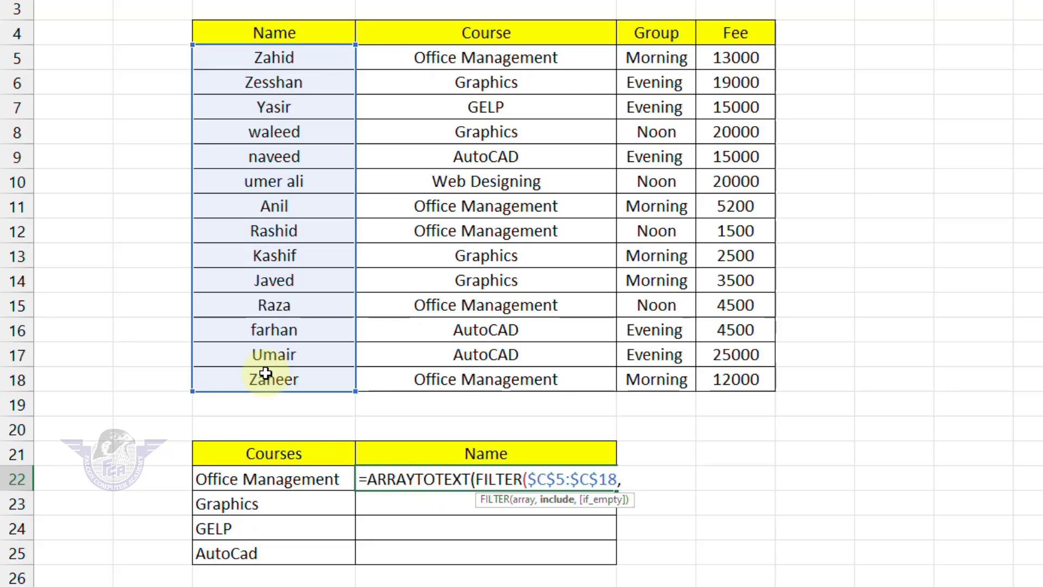
- Complete the D22 formula with the condition $D$5:$D$18=C22 and format 0, and fill it down to D25
{"action": "left_click", "coordinate": [509, 66]}
{"action": "left_click_drag", "start_coordinate": [521, 81], "coordinate": [520, 372]}
{"action": "key", "text": "F4"}
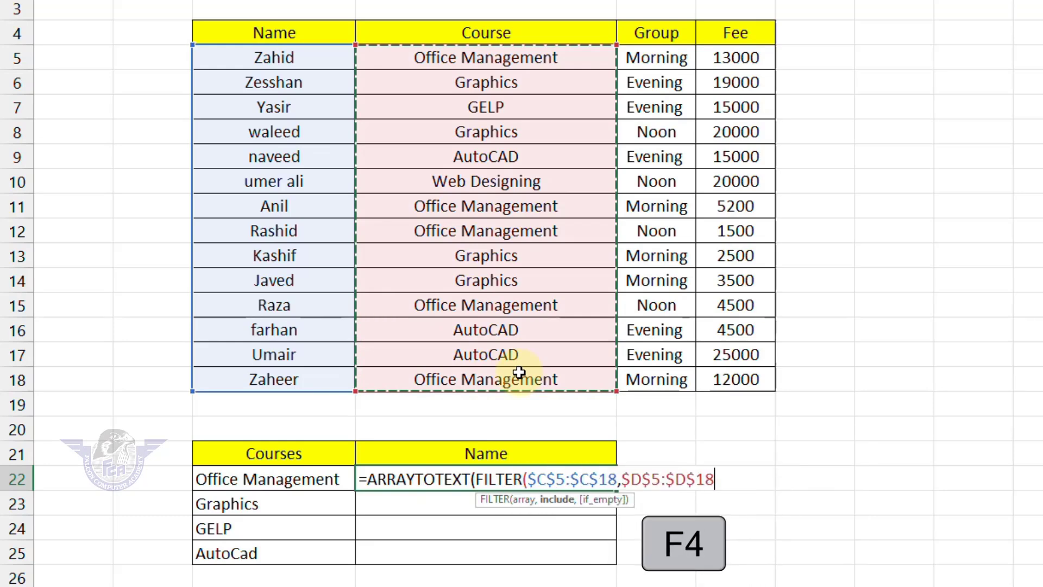
{"action": "type", "text": "="}
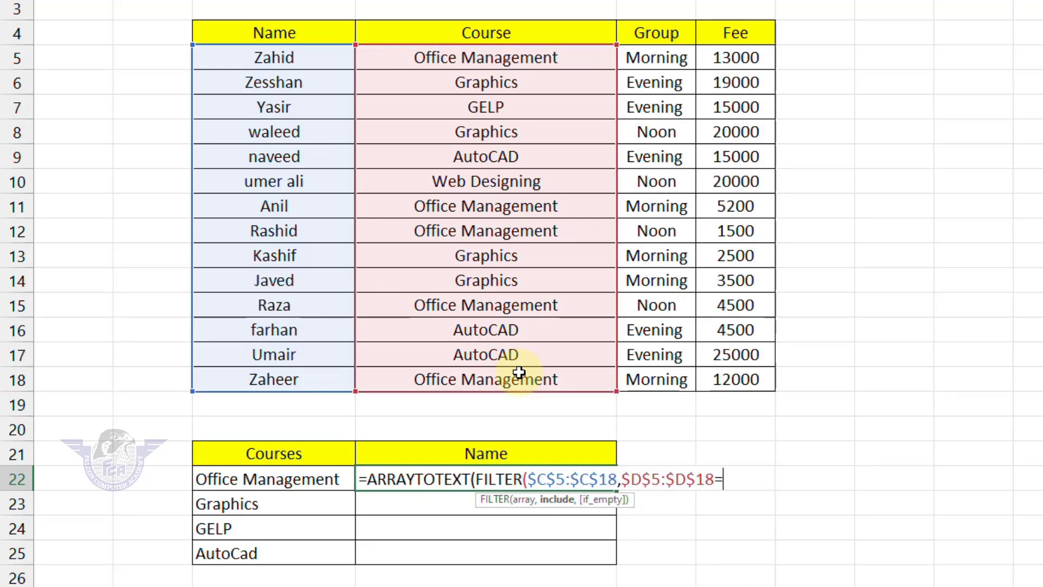
{"action": "left_click", "coordinate": [325, 484]}
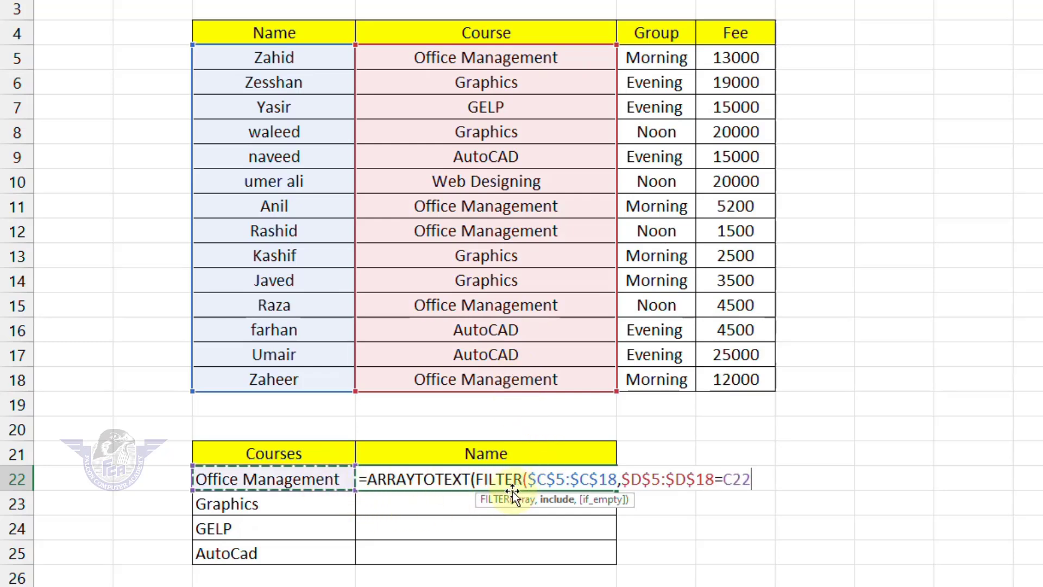
{"action": "type", "text": "),"}
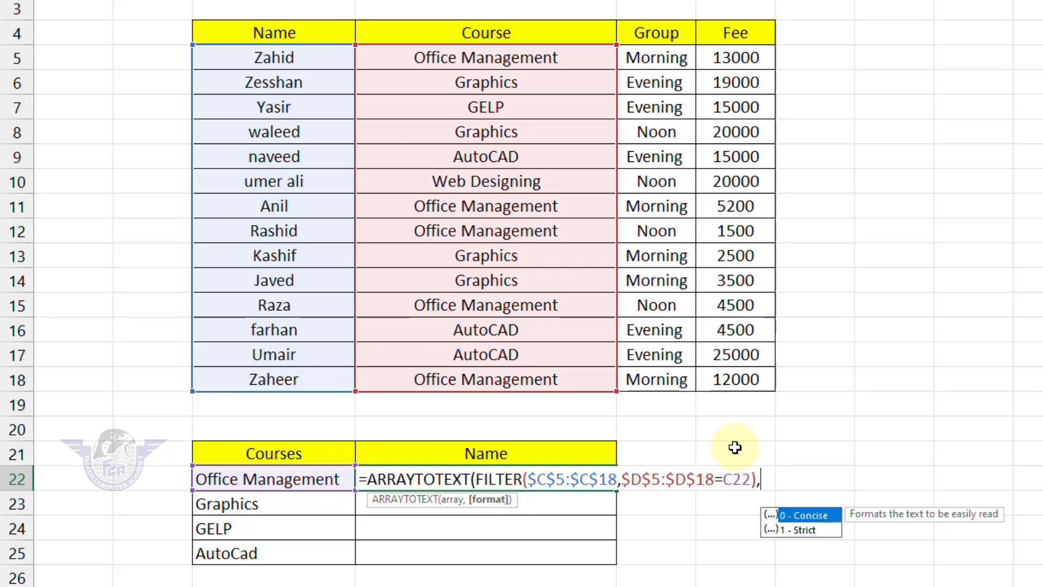
{"action": "type", "text": "0)"}
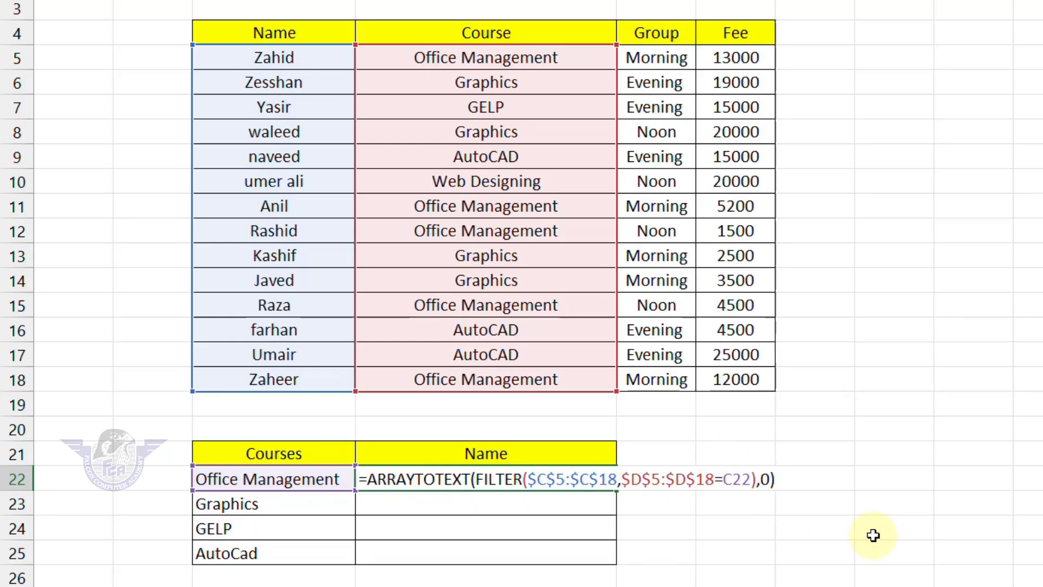
{"action": "key", "text": "Return"}
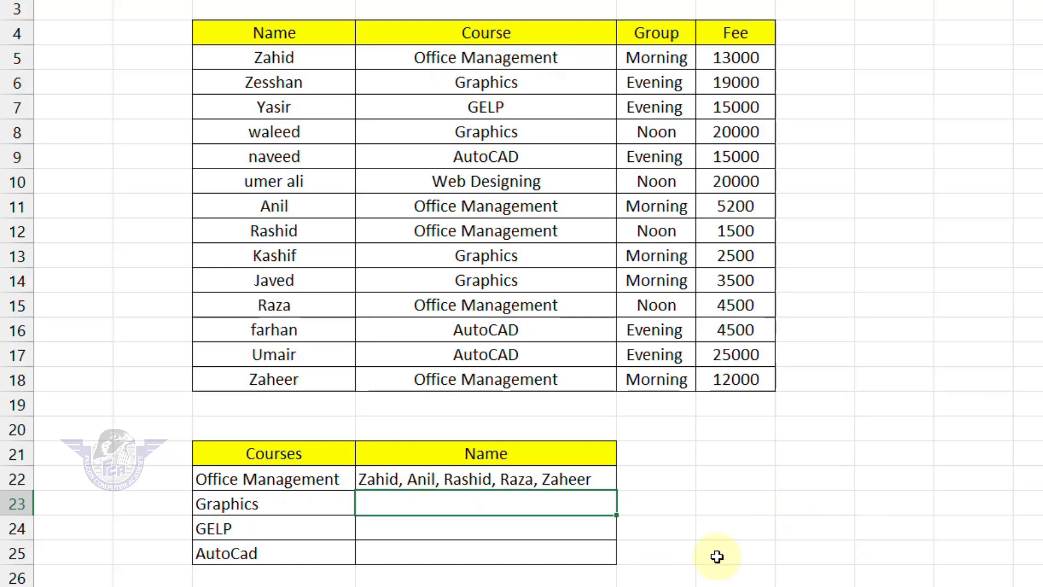
{"action": "left_click", "coordinate": [584, 482]}
{"action": "left_click_drag", "start_coordinate": [617, 494], "coordinate": [601, 566]}
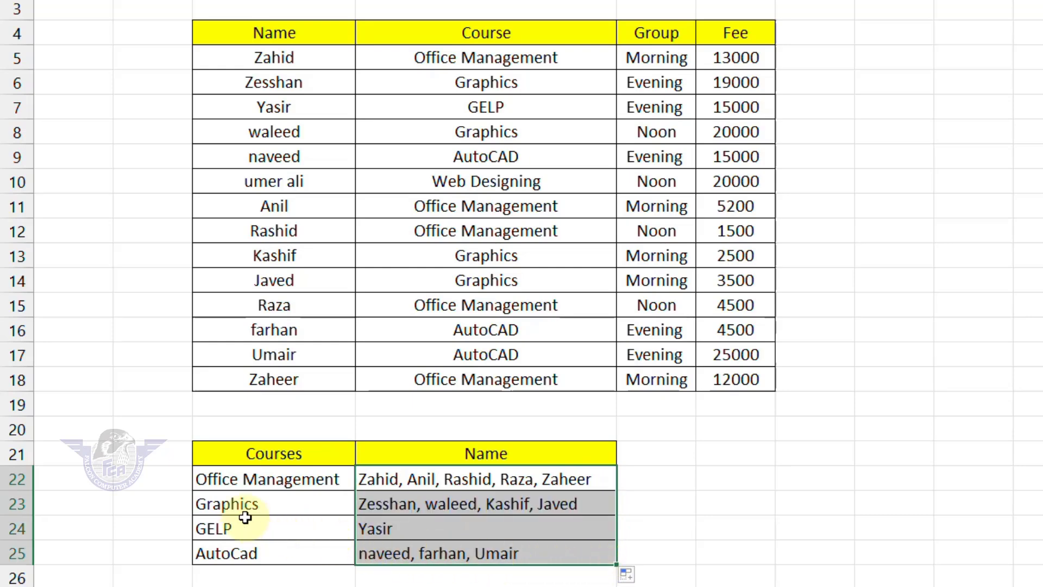
- Check the extracted names per course against the source table, comparing the GELP result with its record in row 7
{"action": "left_click", "coordinate": [254, 525]}
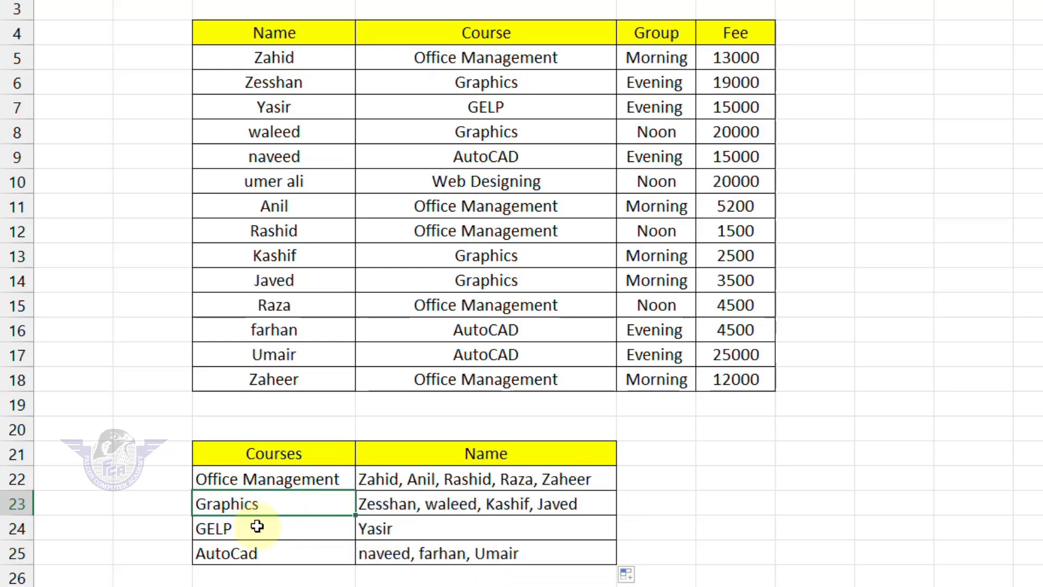
{"action": "left_click", "coordinate": [272, 560]}
{"action": "left_click_drag", "start_coordinate": [291, 531], "coordinate": [415, 533]}
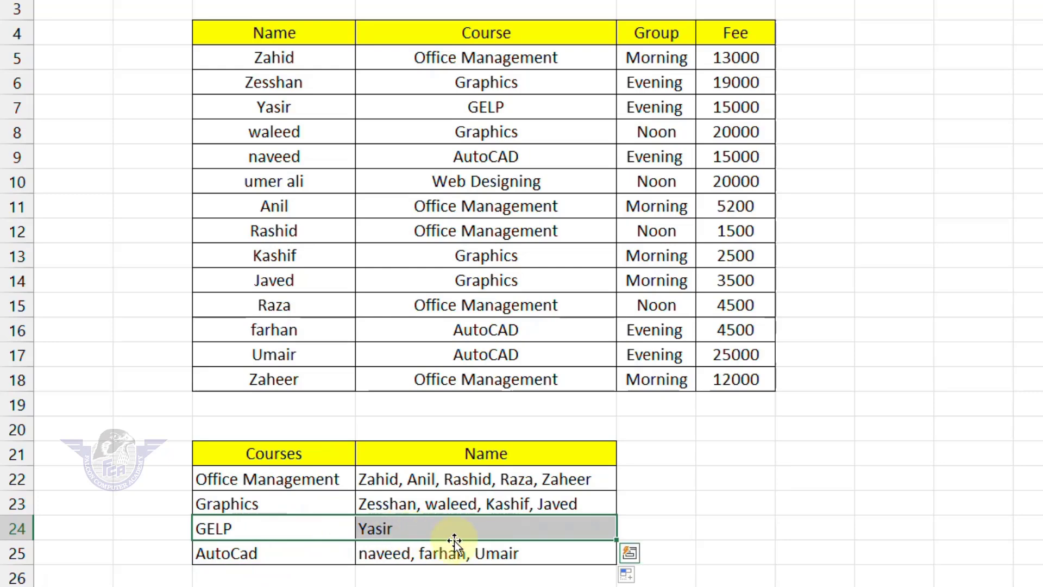
{"action": "left_click", "coordinate": [407, 535]}
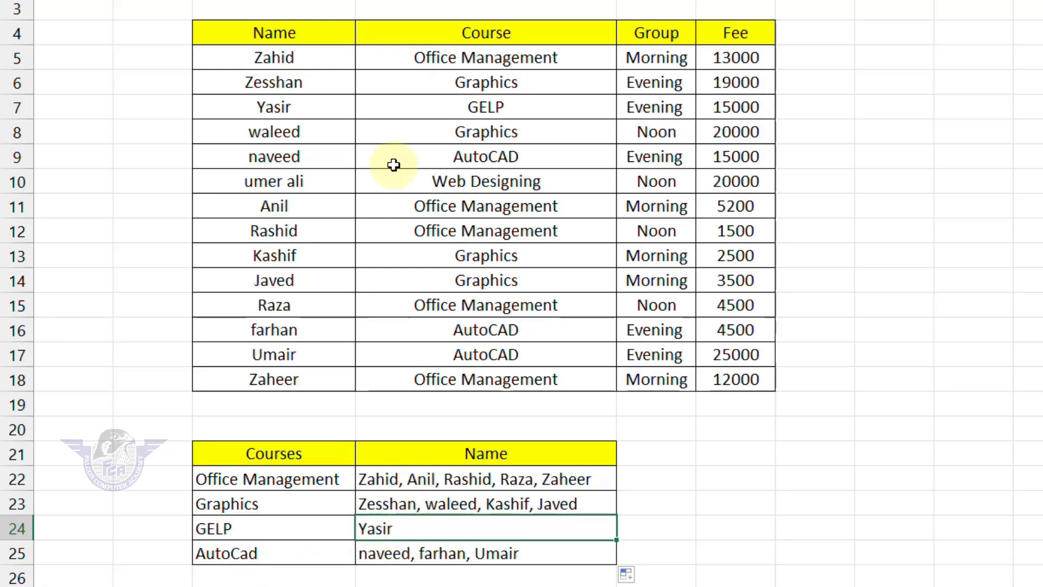
{"action": "left_click", "coordinate": [492, 107]}
{"action": "left_click_drag", "start_coordinate": [310, 109], "coordinate": [706, 110]}
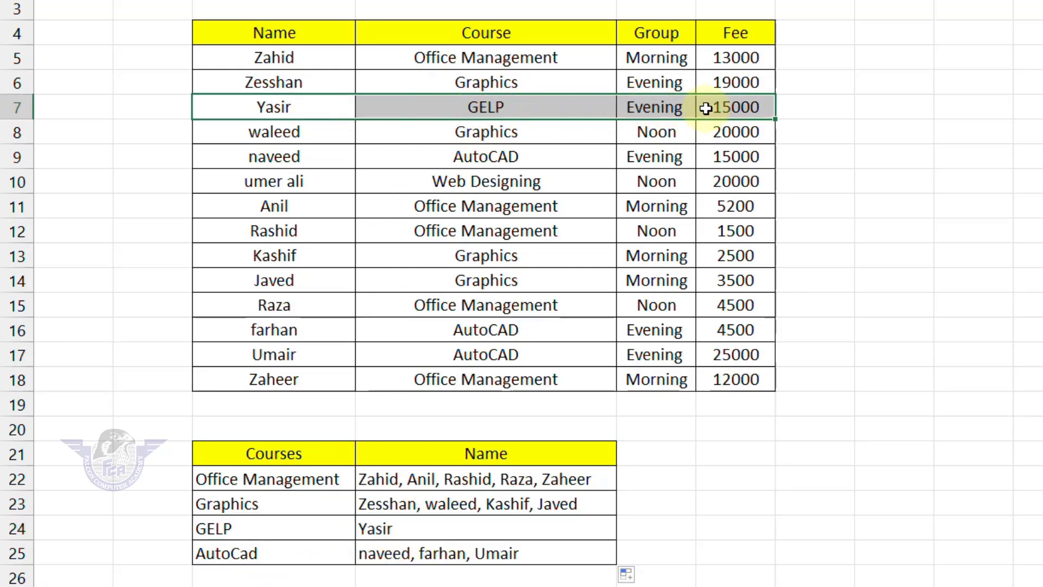
{"action": "left_click", "coordinate": [401, 531]}
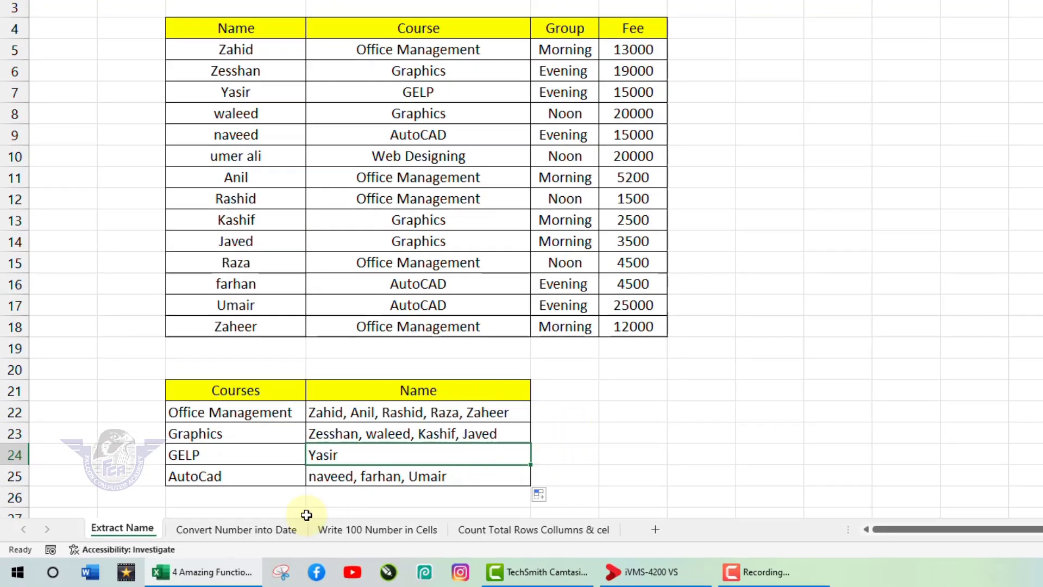
- On the Convert Number into Date sheet, enter =TEXT(B8,"00\/00\/0000") in C8 and fill it down to C13
{"action": "left_click", "coordinate": [256, 535]}
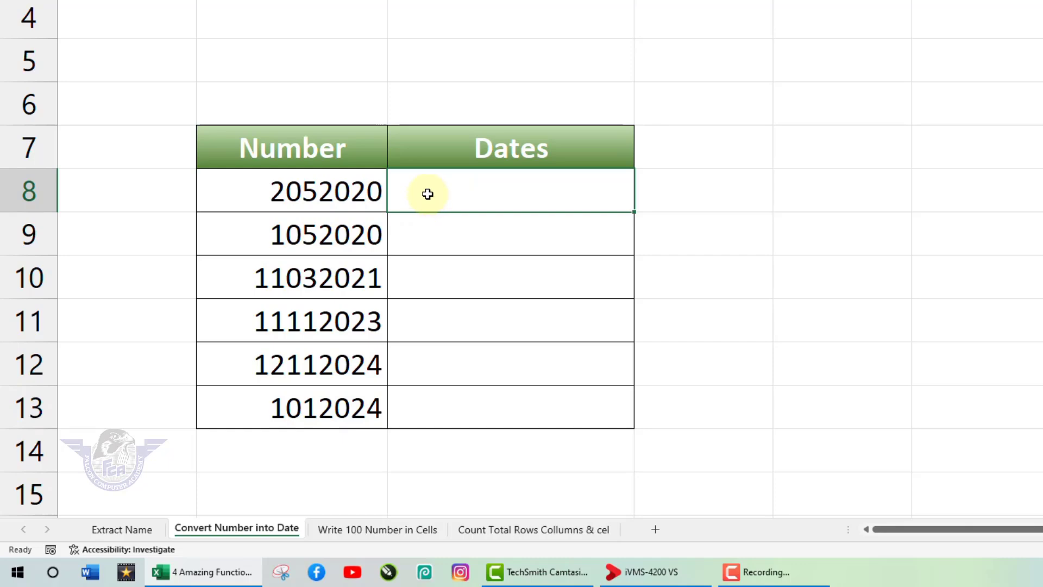
{"action": "type", "text": "=text"}
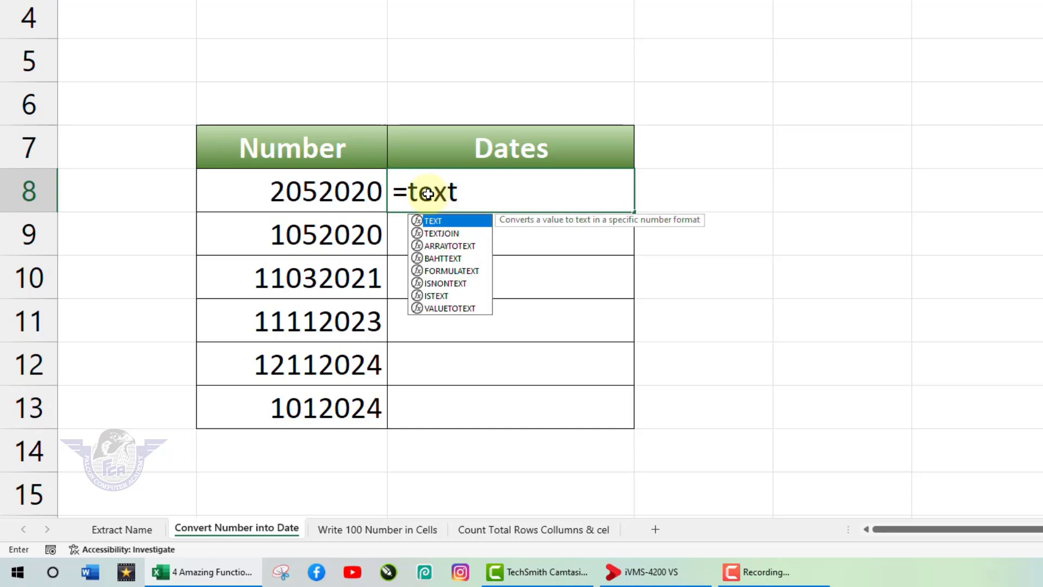
{"action": "key", "text": "Tab"}
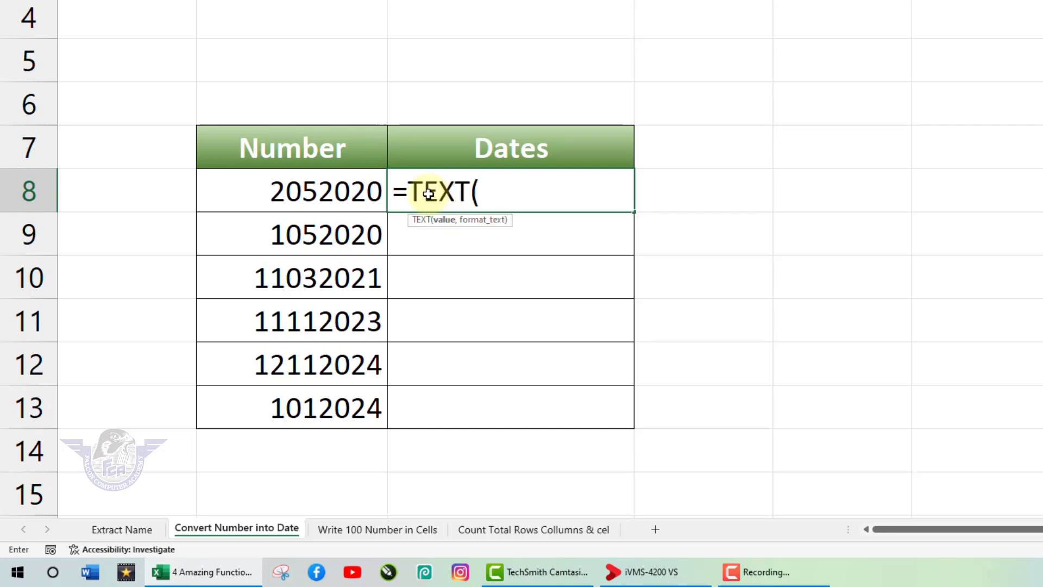
{"action": "left_click", "coordinate": [339, 194]}
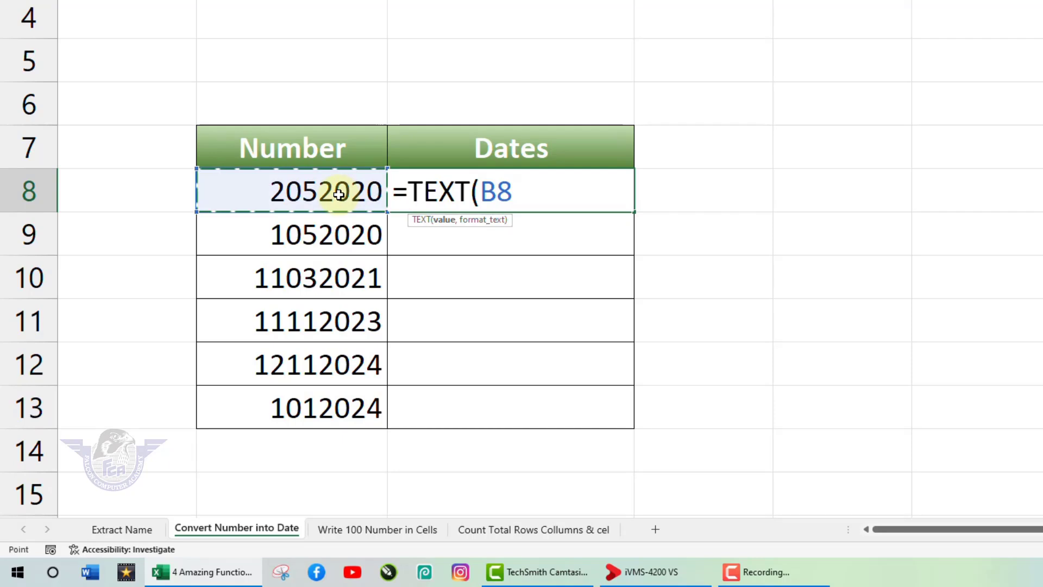
{"action": "type", "text": ",\""}
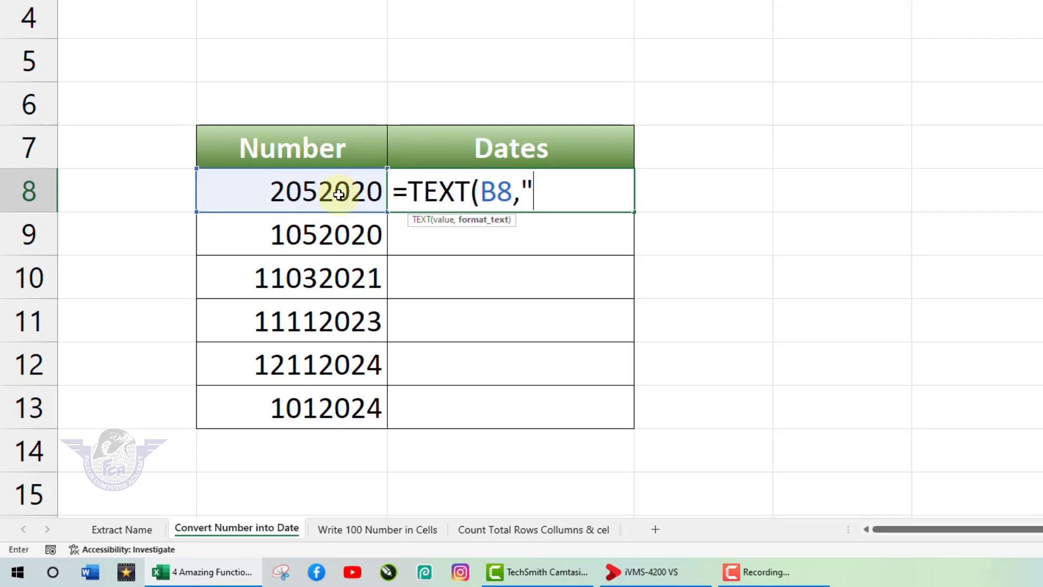
{"action": "type", "text": "00\\/"}
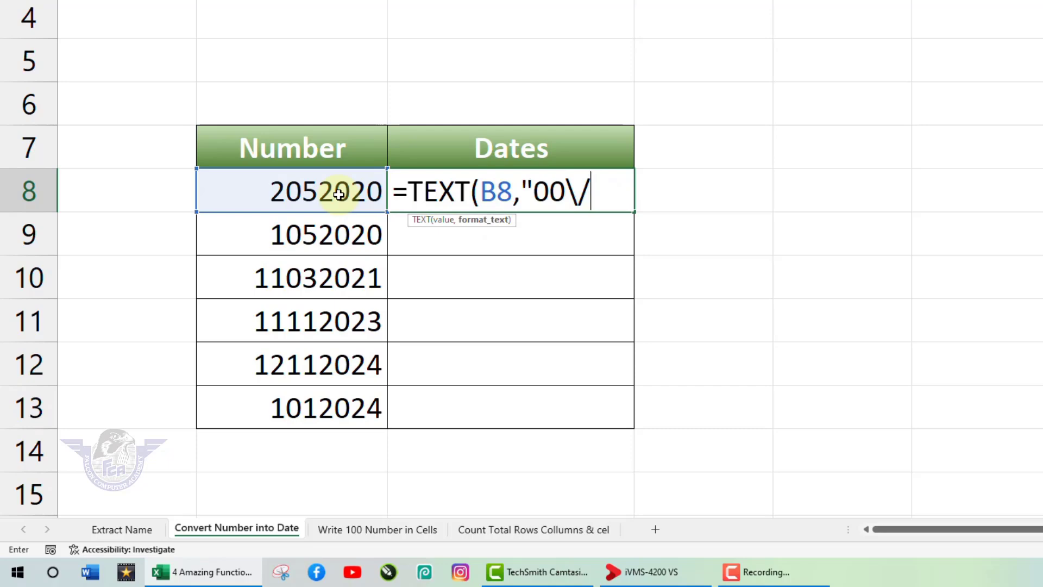
{"action": "type", "text": "00\\/"}
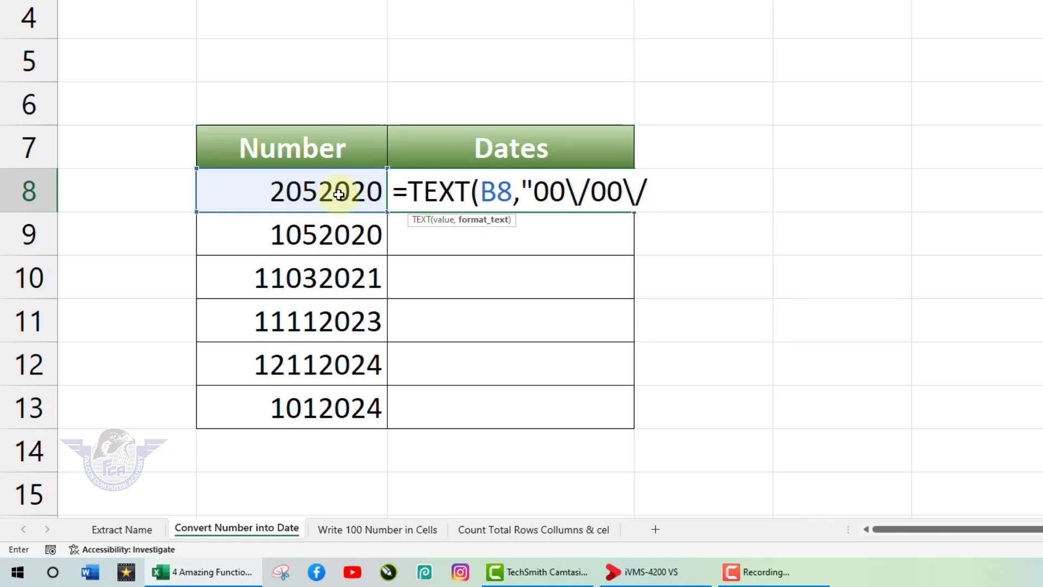
{"action": "type", "text": "0000"}
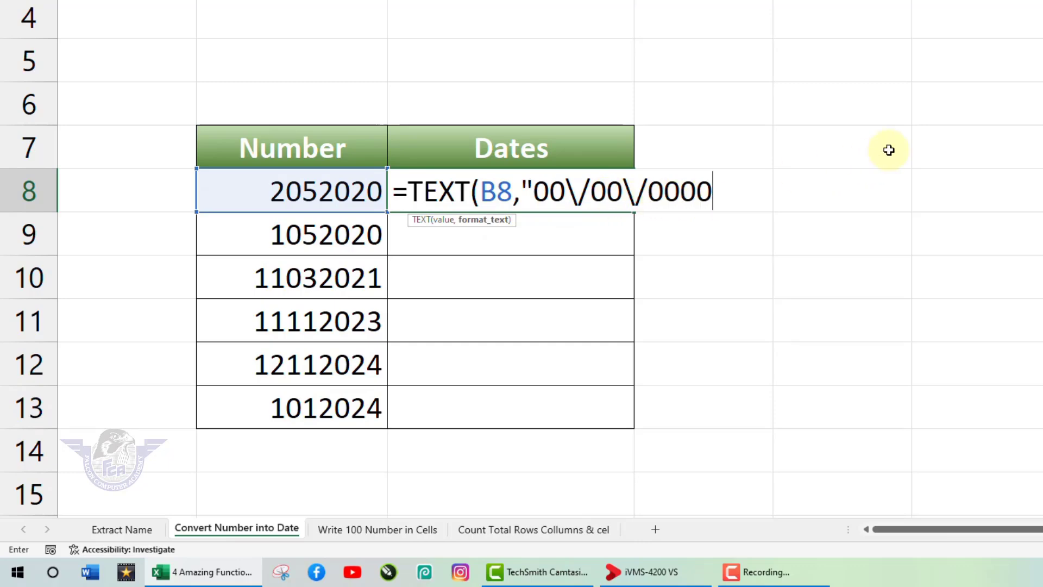
{"action": "type", "text": "\")"}
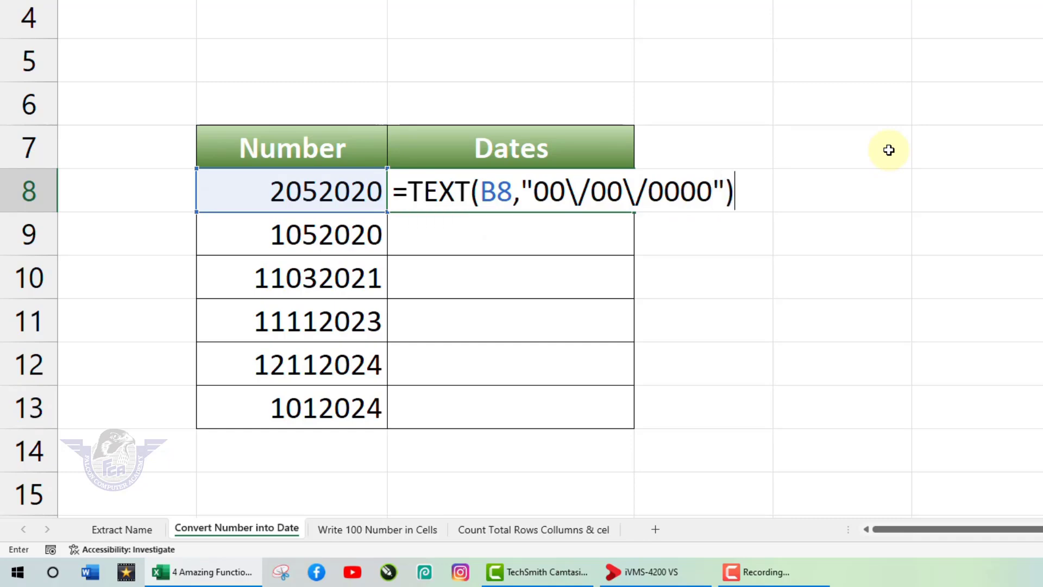
{"action": "key", "text": "Return"}
{"action": "left_click", "coordinate": [601, 194]}
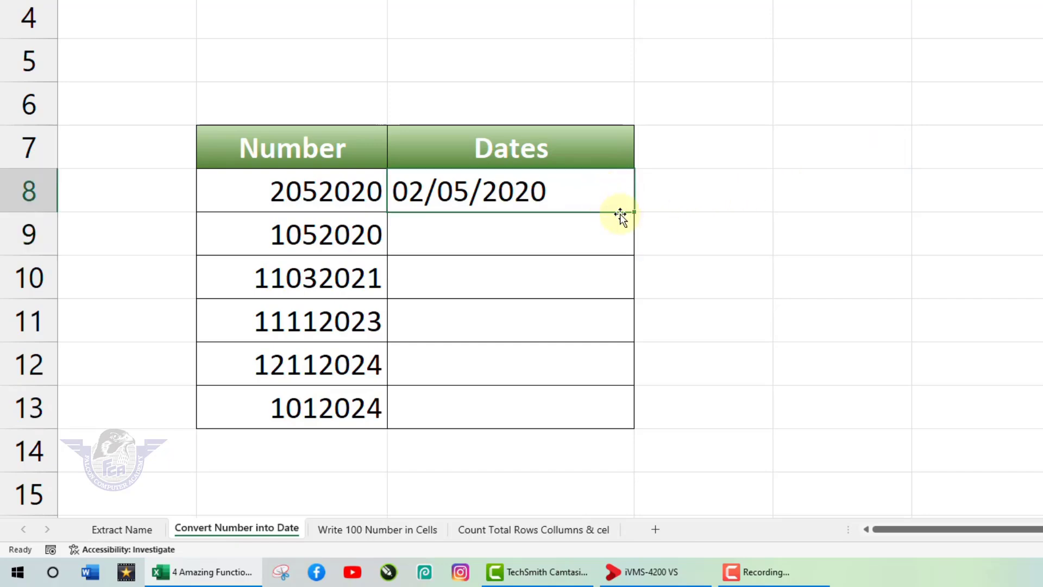
{"action": "left_click_drag", "start_coordinate": [635, 213], "coordinate": [613, 421]}
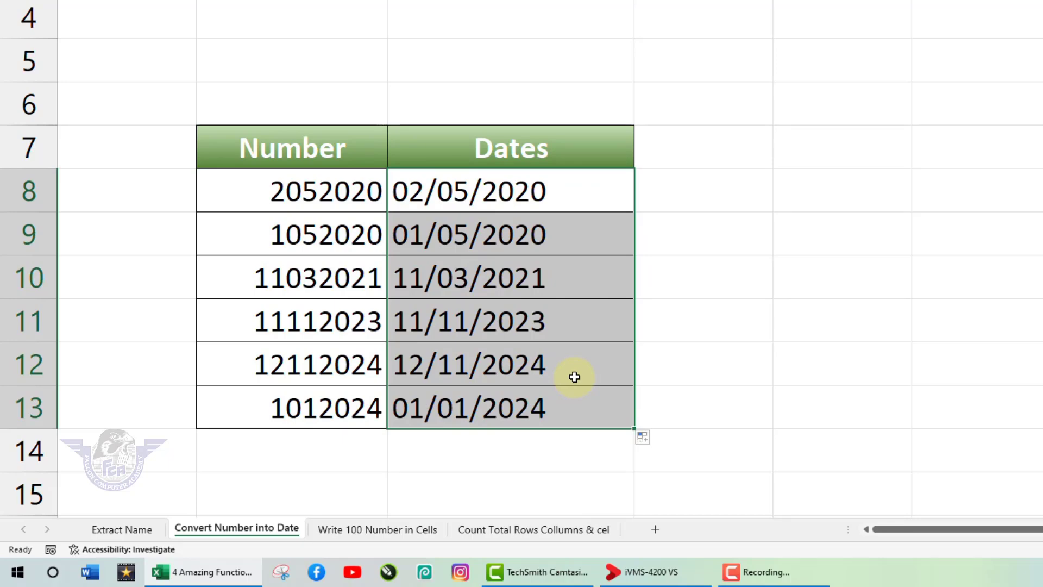
- Clear the existing number grid in A1:J10 on the Write 100 Number in Cells sheet
{"action": "left_click", "coordinate": [377, 538]}
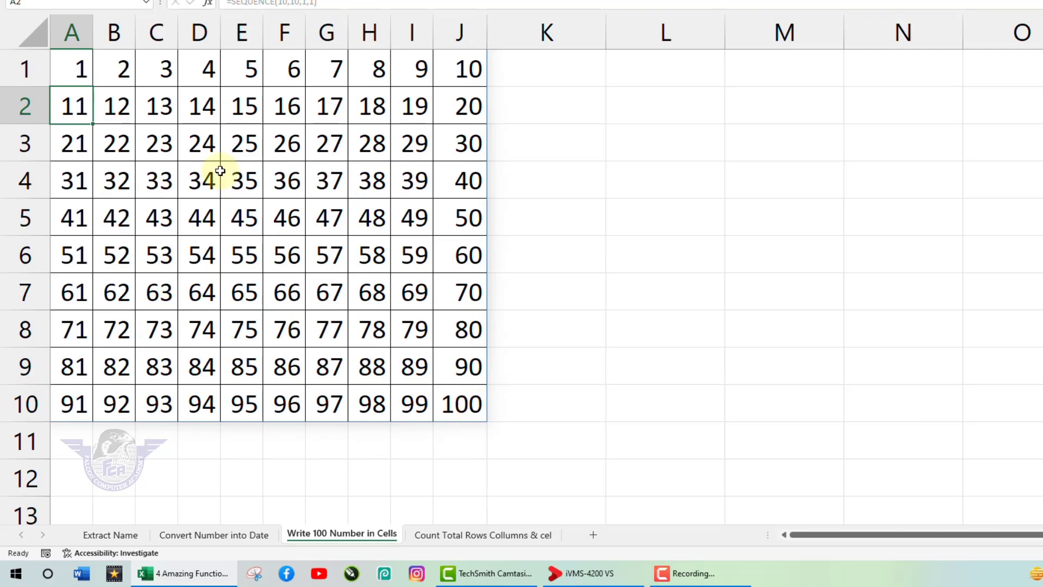
{"action": "left_click_drag", "start_coordinate": [82, 67], "coordinate": [438, 398]}
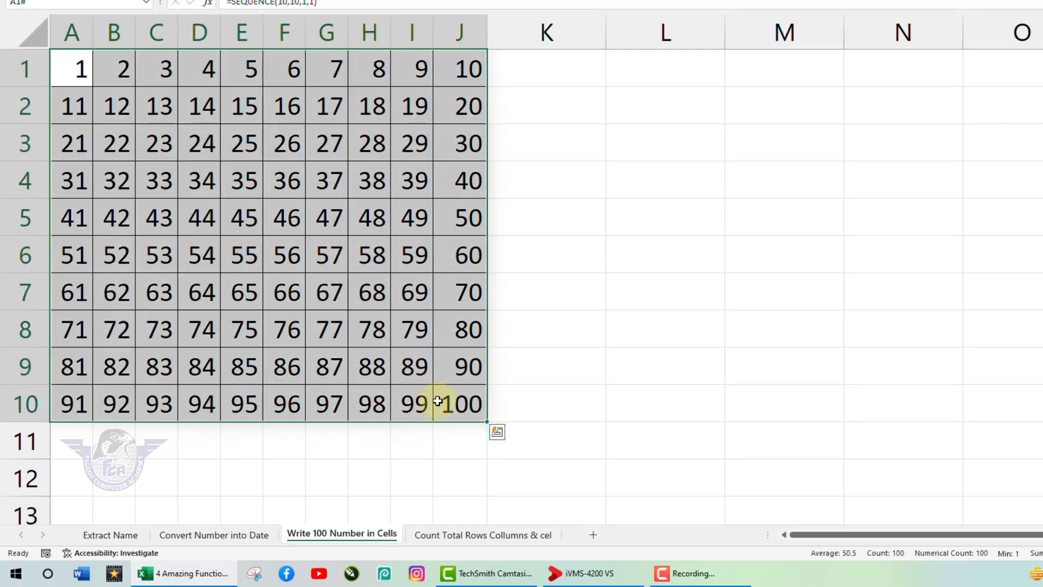
{"action": "key", "text": "Delete"}
{"action": "left_click", "coordinate": [366, 356]}
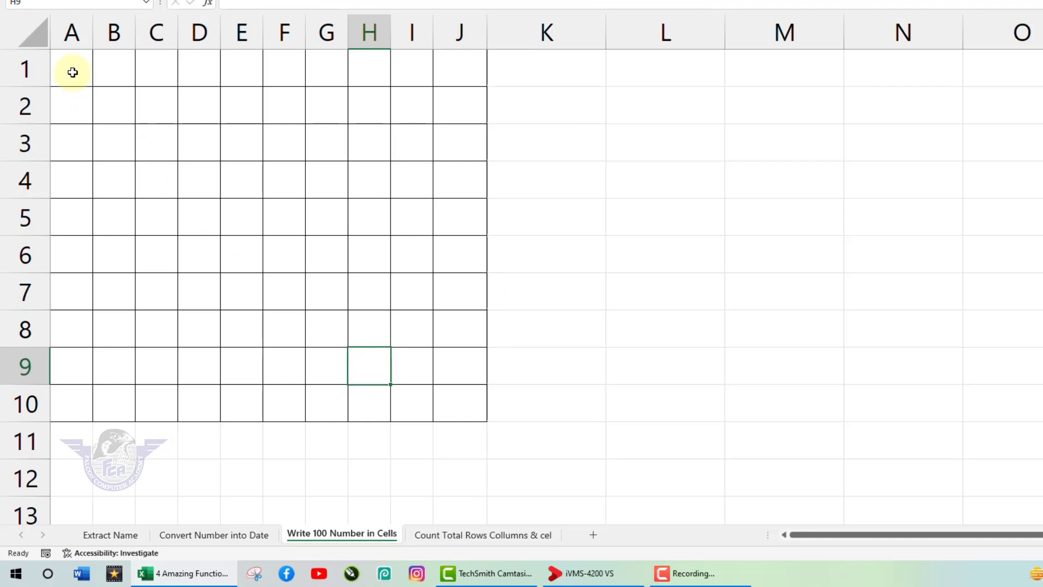
- Enter =SEQUENCE(10,10,1,1) in A1 to fill the 10 by 10 grid with the numbers 1 to 100
{"action": "left_click", "coordinate": [74, 71]}
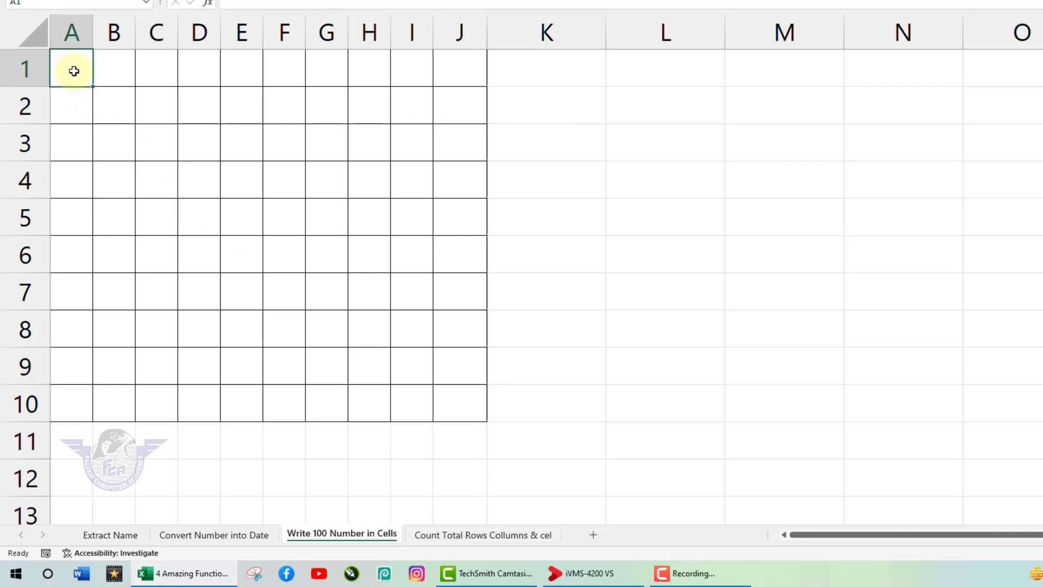
{"action": "left_click_drag", "start_coordinate": [74, 71], "coordinate": [450, 387]}
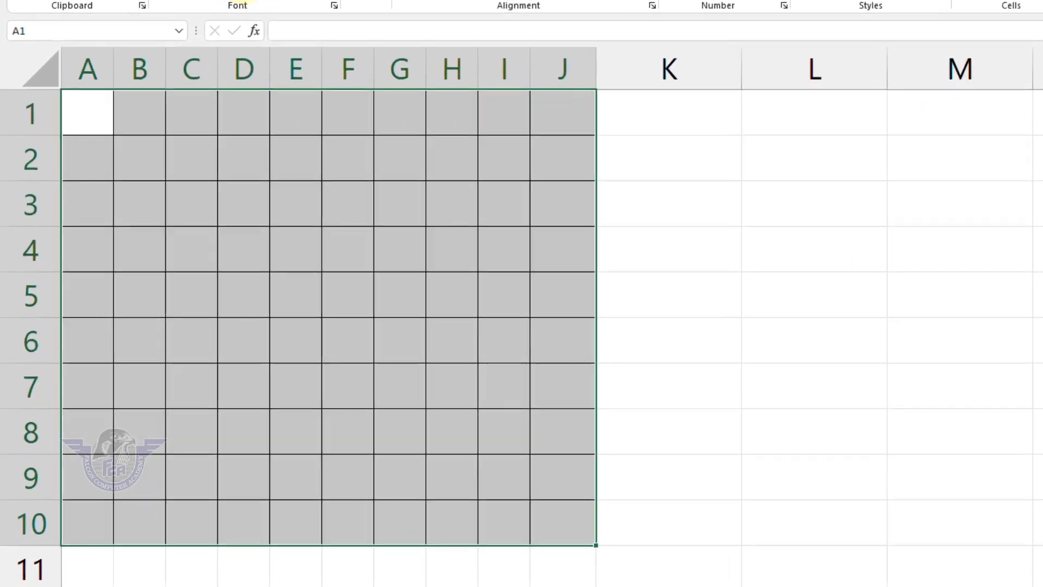
{"action": "left_click", "coordinate": [97, 120]}
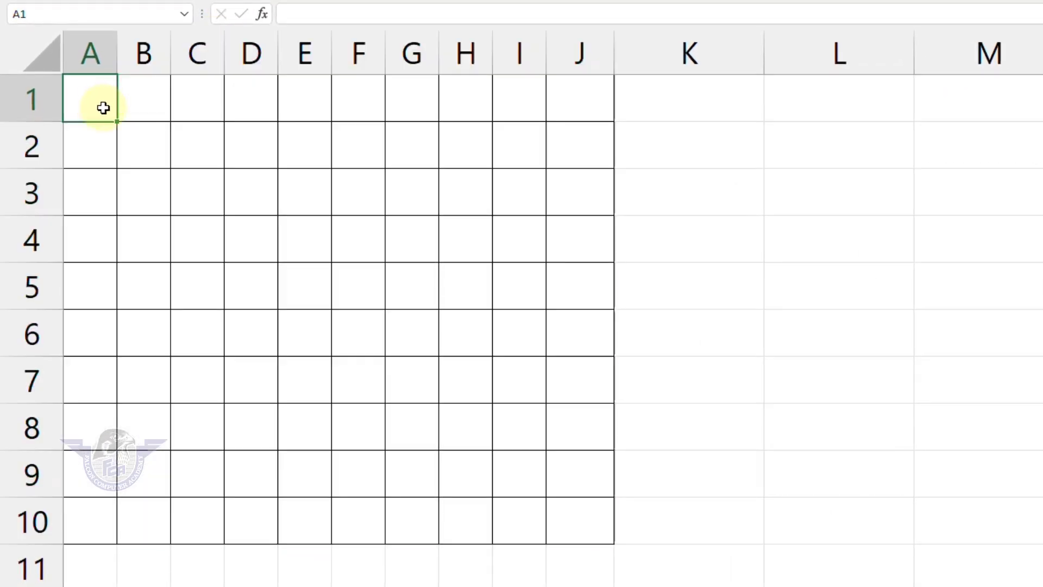
{"action": "type", "text": "=seq"}
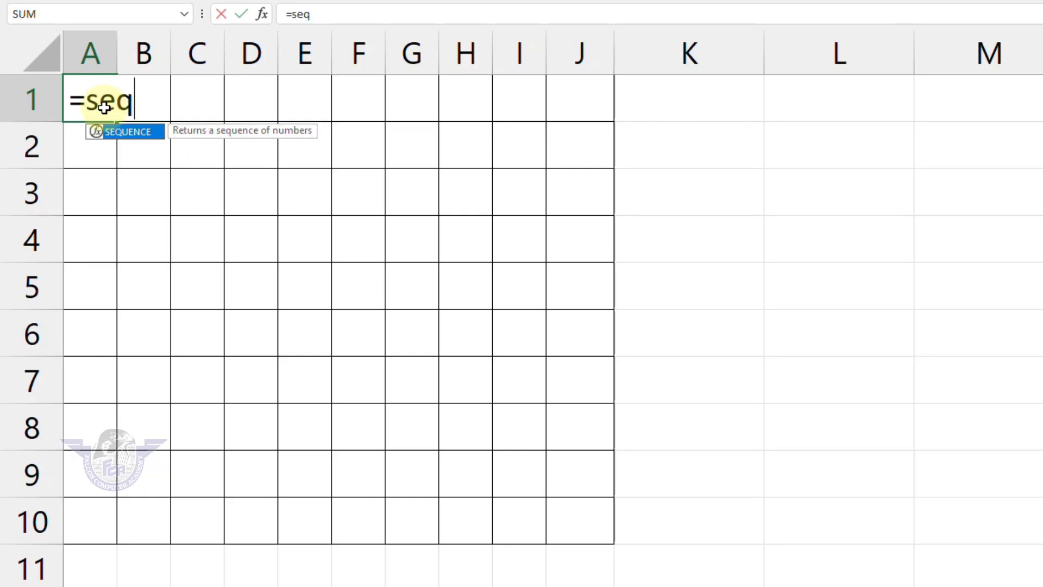
{"action": "key", "text": "Tab"}
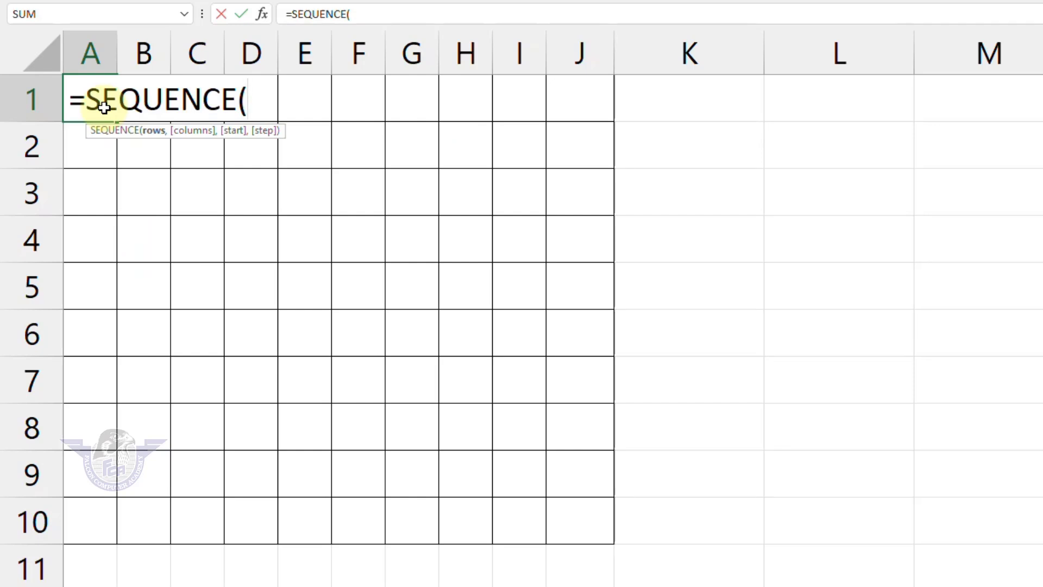
{"action": "type", "text": "10,1"}
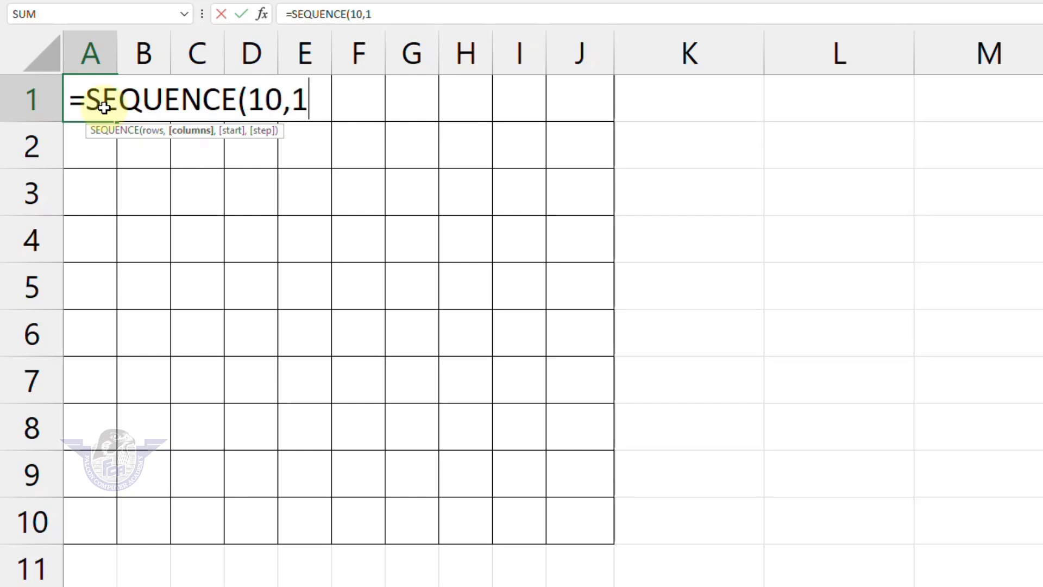
{"action": "type", "text": "0,"}
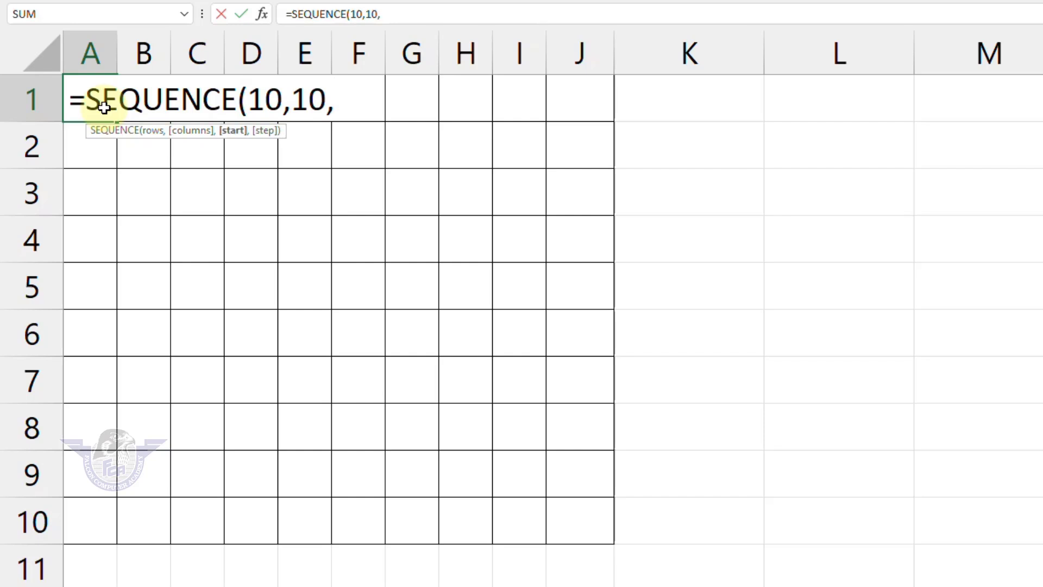
{"action": "type", "text": "1,1"}
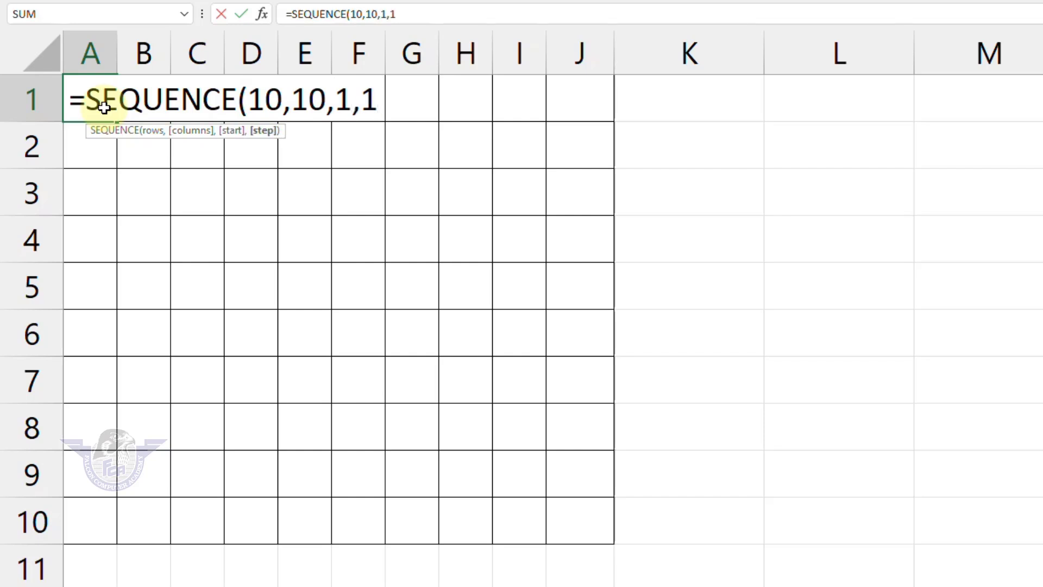
{"action": "type", "text": ")"}
{"action": "key", "text": "Return"}
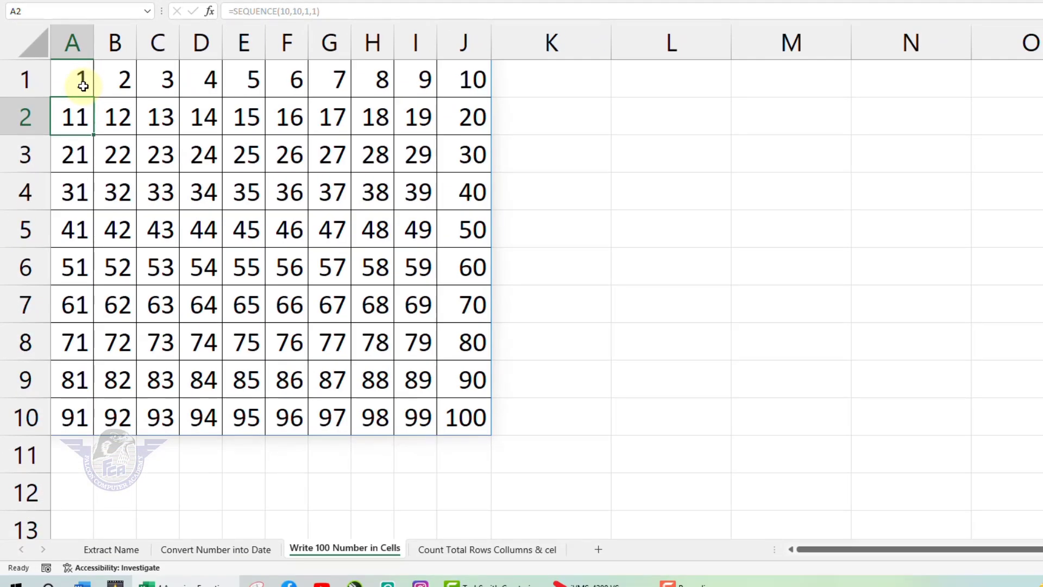
- On the sheet for counting total rows, columns and cells, enter =ROWS(a:a) in D4 for Total Rows
{"action": "left_click", "coordinate": [491, 549]}
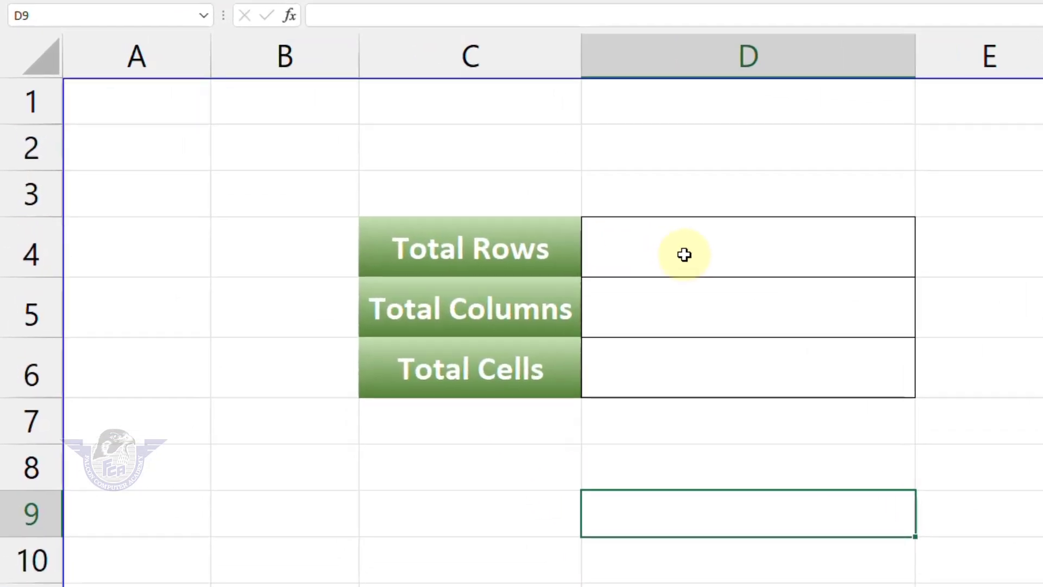
{"action": "left_click", "coordinate": [685, 255]}
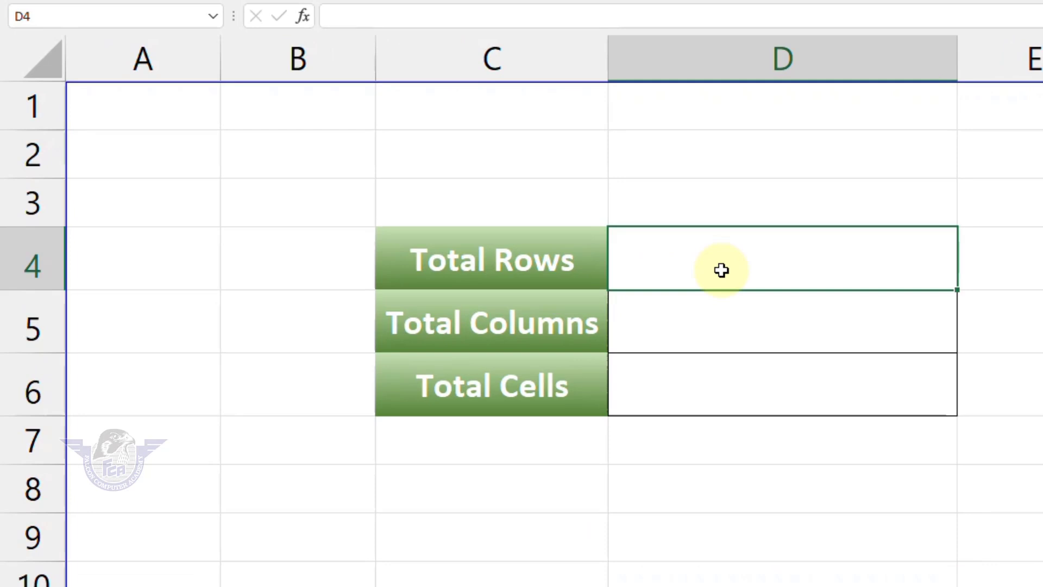
{"action": "type", "text": "="}
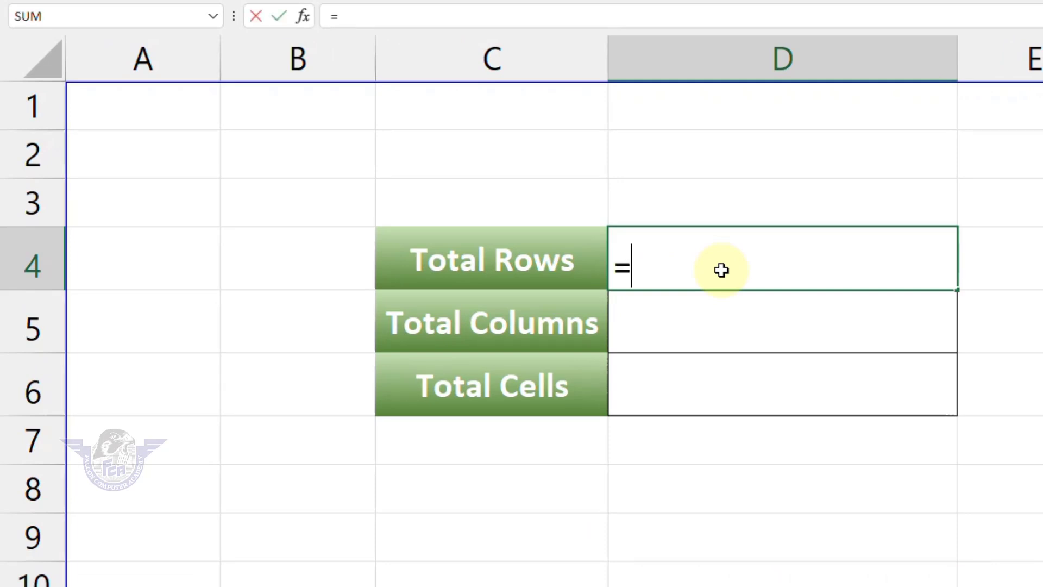
{"action": "type", "text": "rows"}
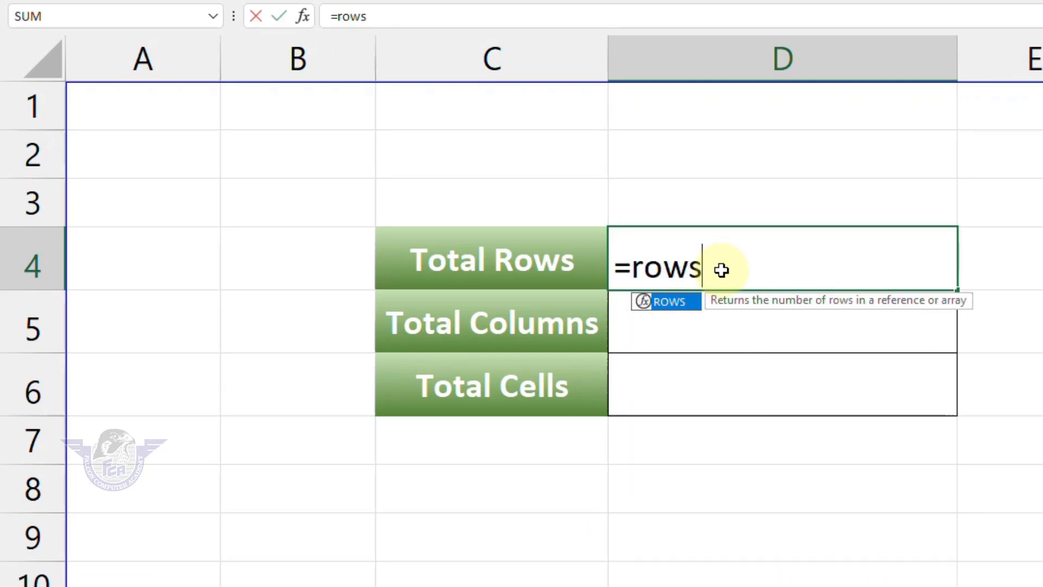
{"action": "key", "text": "Tab"}
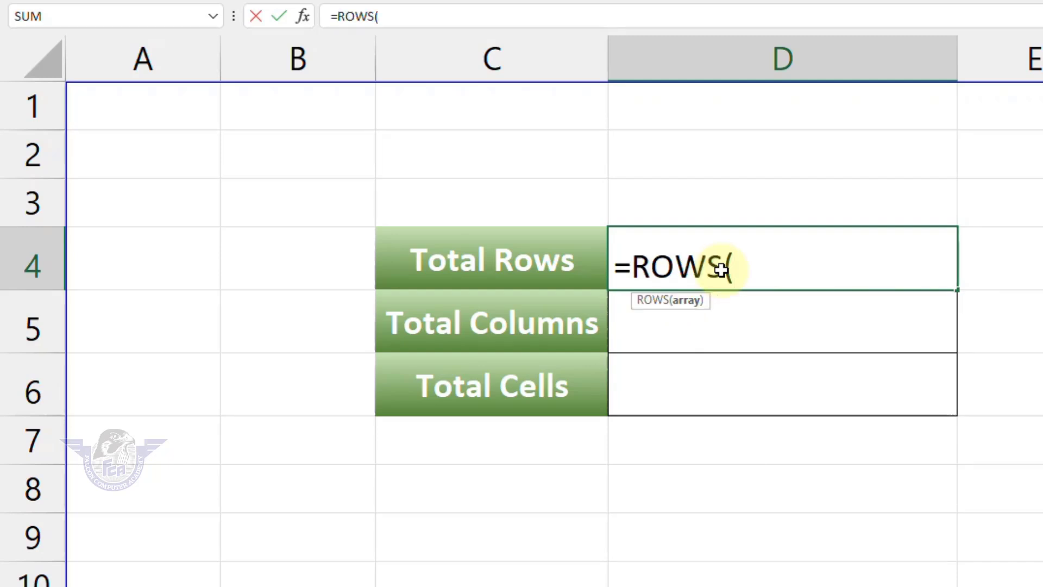
{"action": "type", "text": "a"}
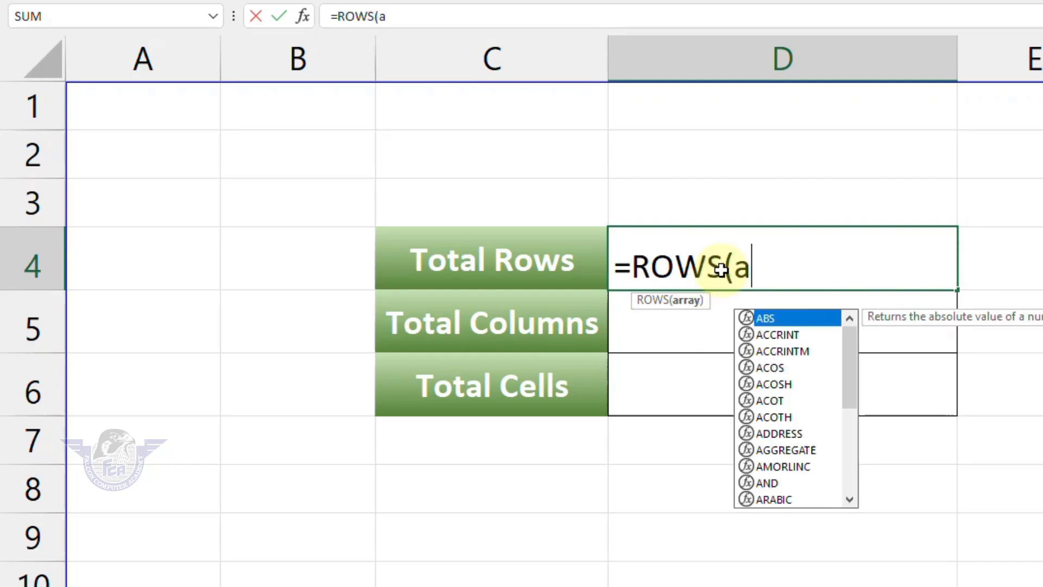
{"action": "type", "text": ":"}
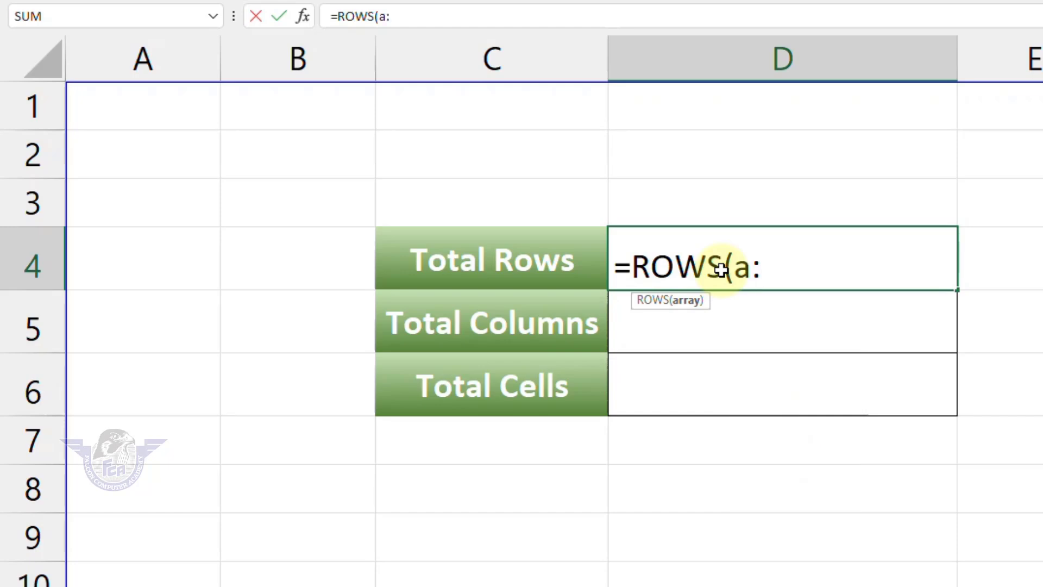
{"action": "type", "text": "a)"}
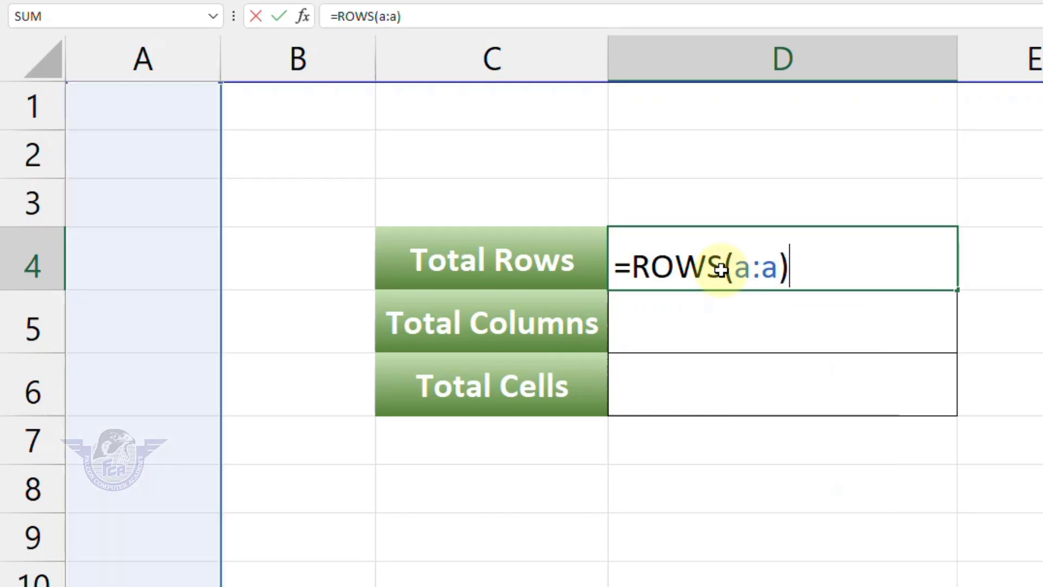
{"action": "key", "text": "Return"}
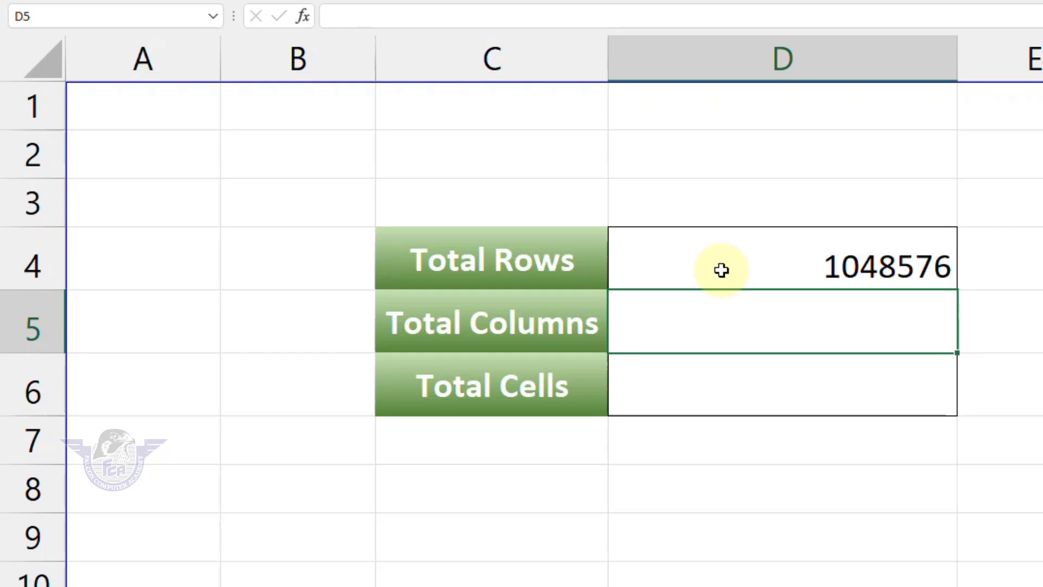
- Enter =COLUMNS(1:1) in D5 to calculate Total Columns from row 1
{"action": "type", "text": "=col"}
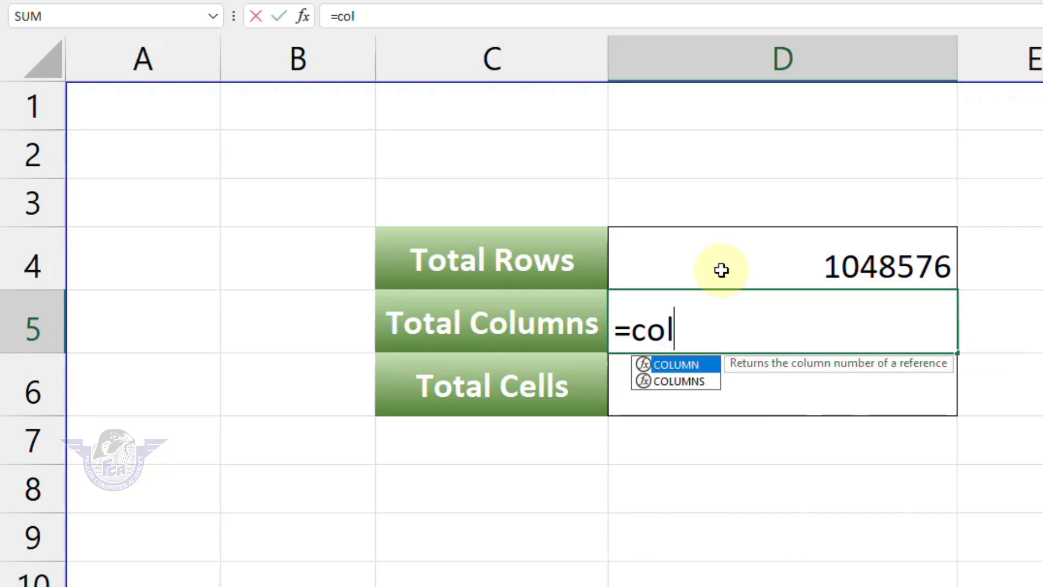
{"action": "type", "text": "umns"}
{"action": "key", "text": "Tab"}
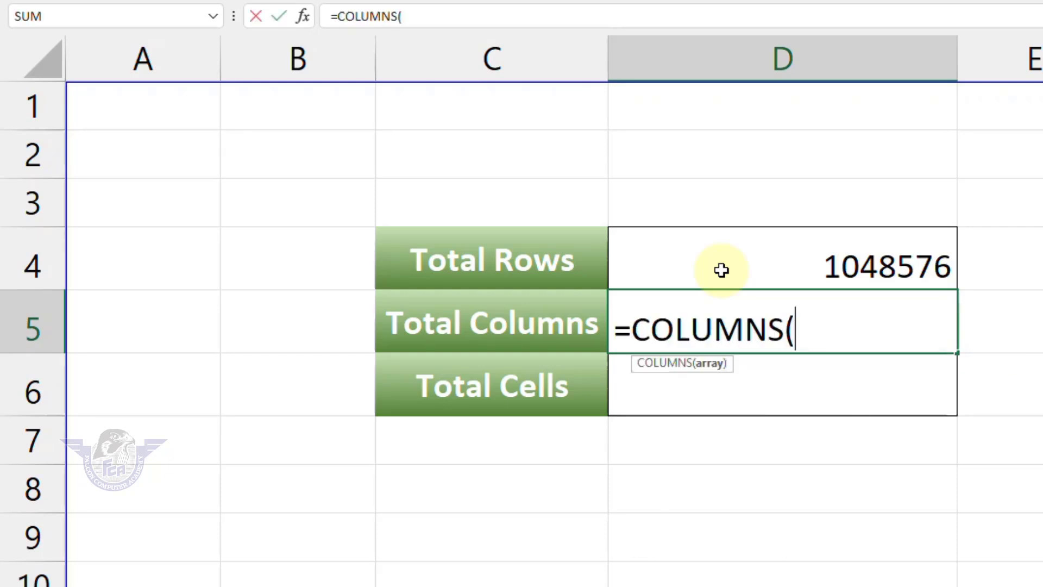
{"action": "type", "text": "1:1"}
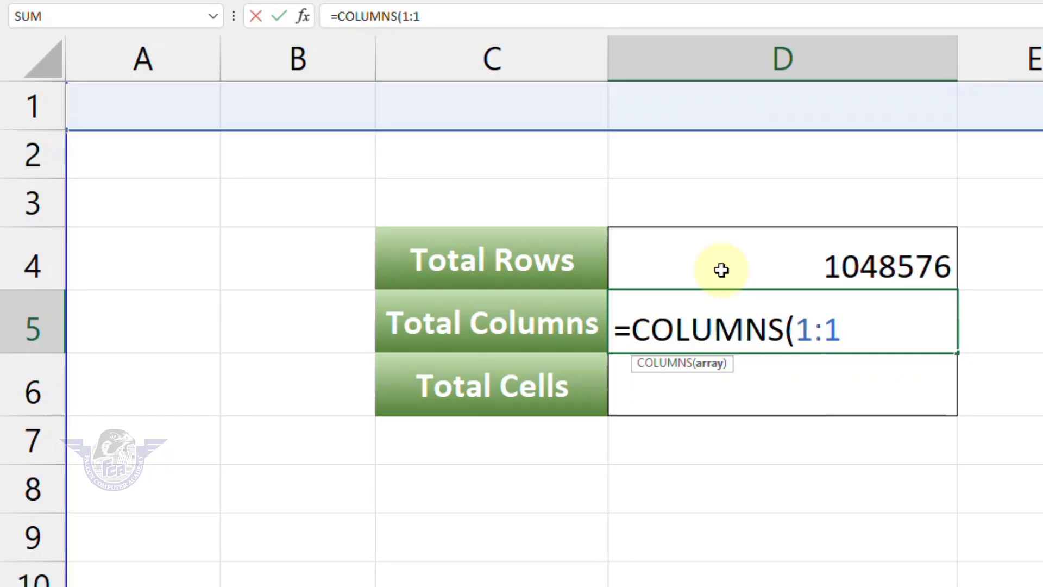
{"action": "type", "text": ")"}
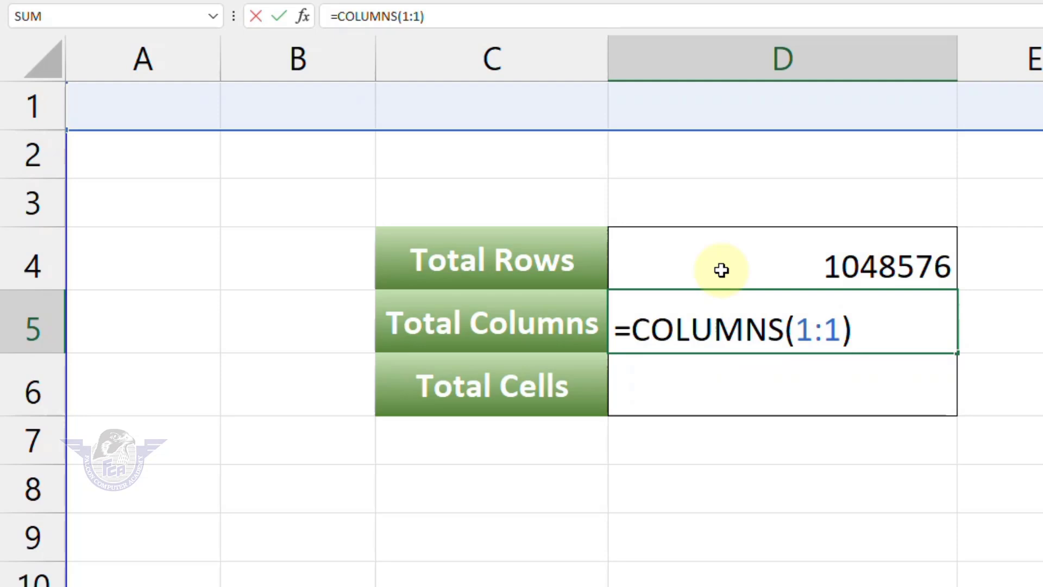
{"action": "key", "text": "Return"}
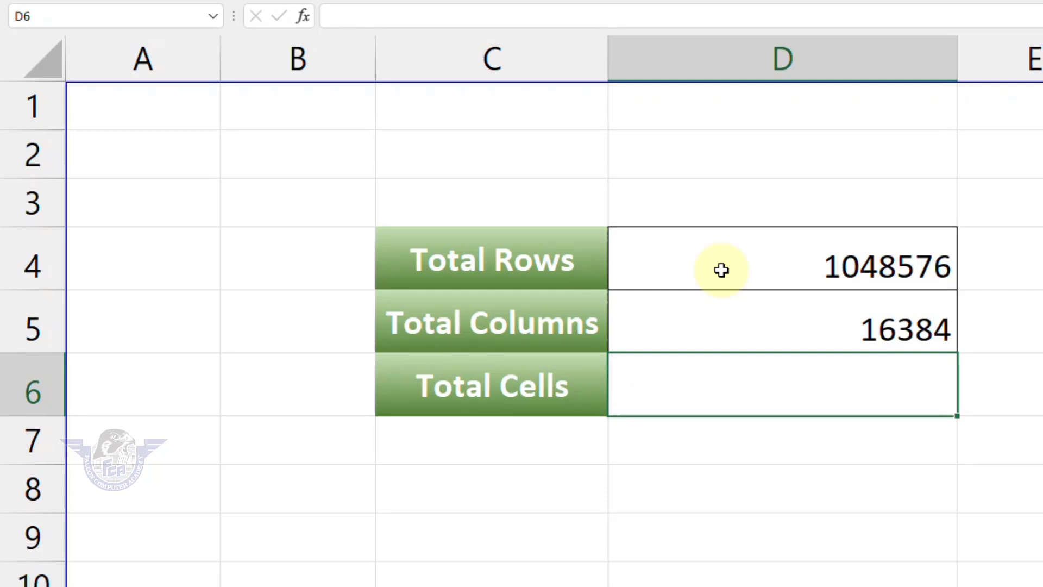
- Enter =D4*D5 in D6 to calculate Total Cells by multiplying the row and column totals
{"action": "type", "text": "="}
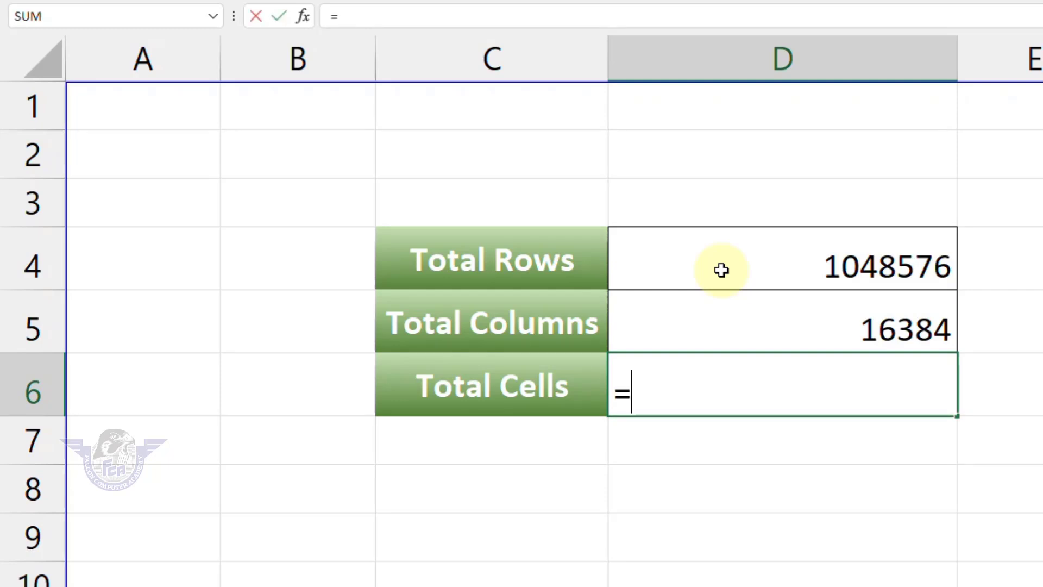
{"action": "left_click", "coordinate": [762, 275]}
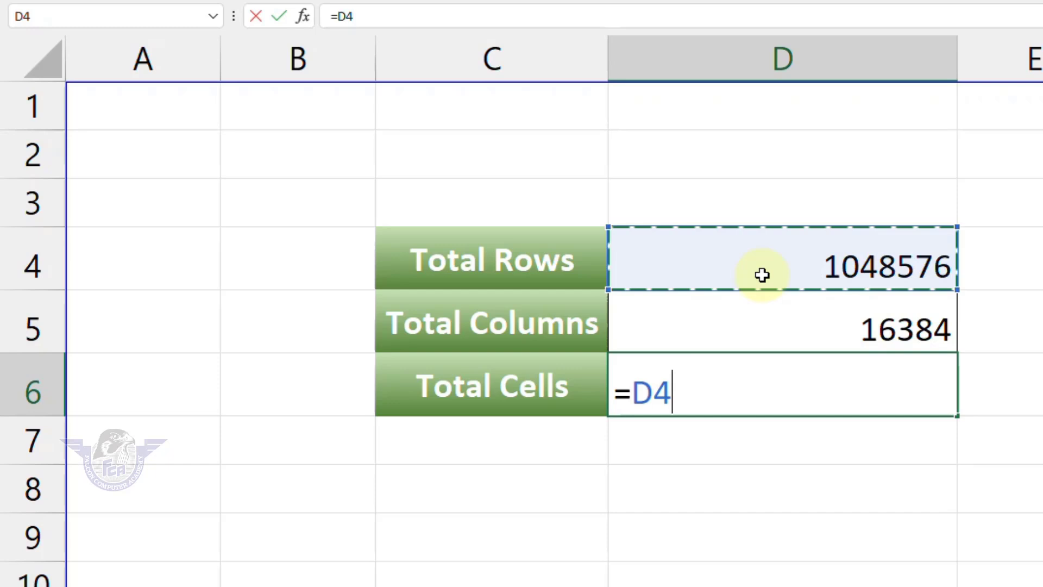
{"action": "type", "text": "*"}
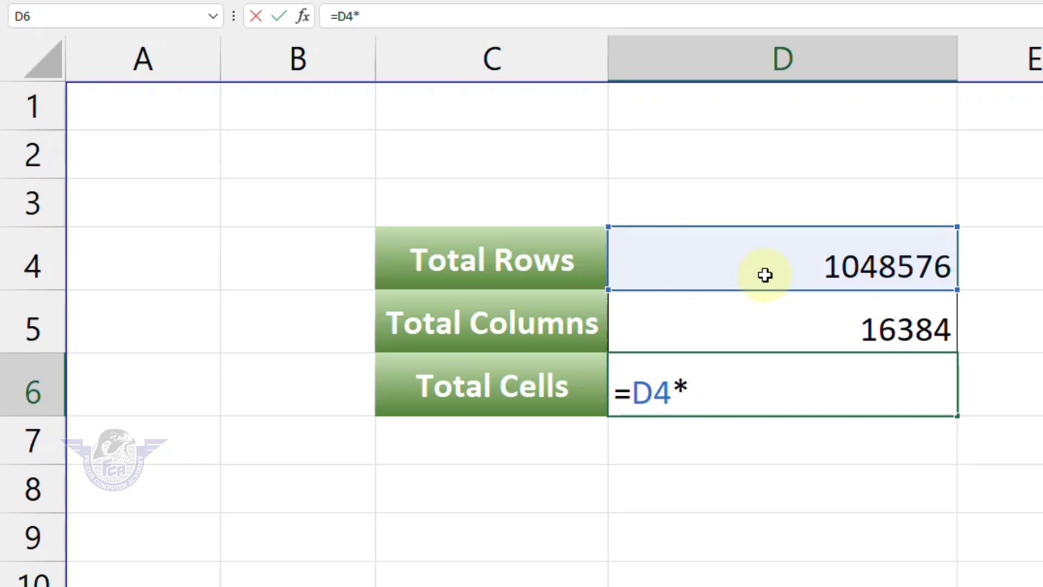
{"action": "left_click", "coordinate": [806, 331]}
{"action": "key", "text": "Return"}
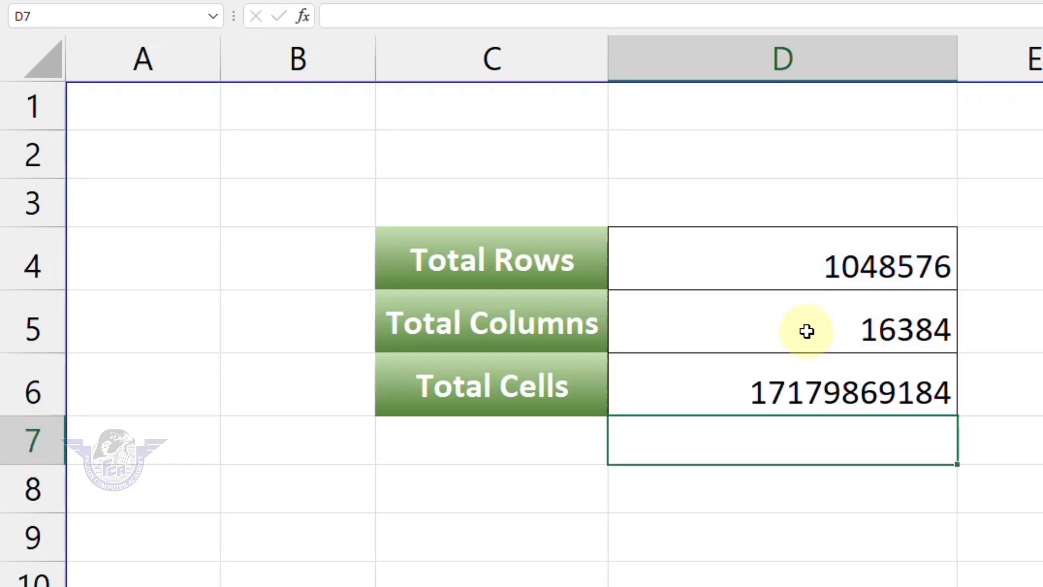